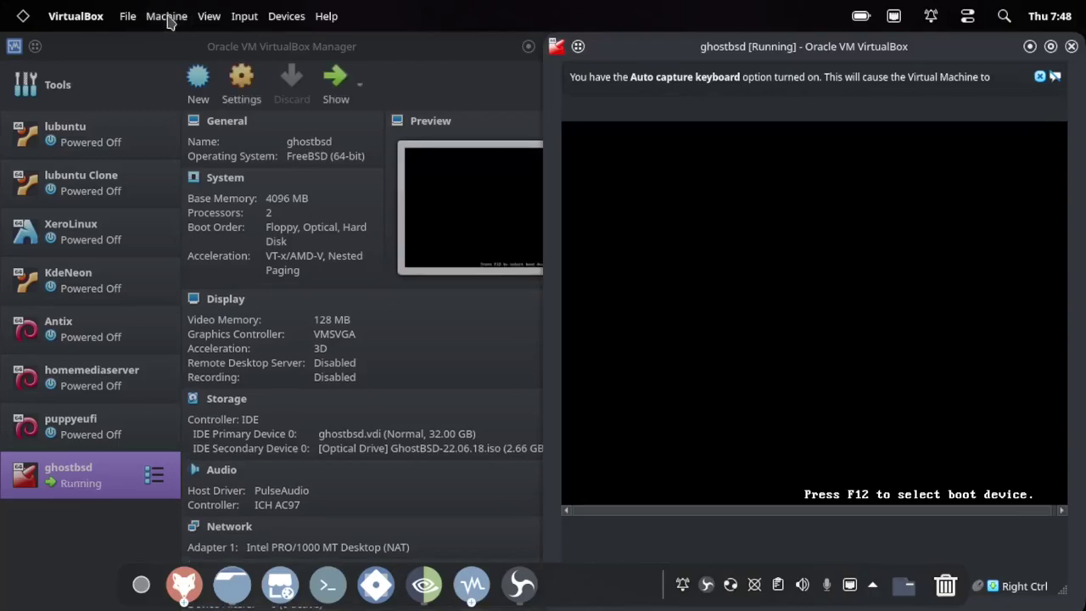
Run the ghostbsd VM full-screen, dismiss VirtualBox notices, and bring up the Install GhostBSD launcher's menu.
{"action": "left_click", "coordinate": [209, 16]}
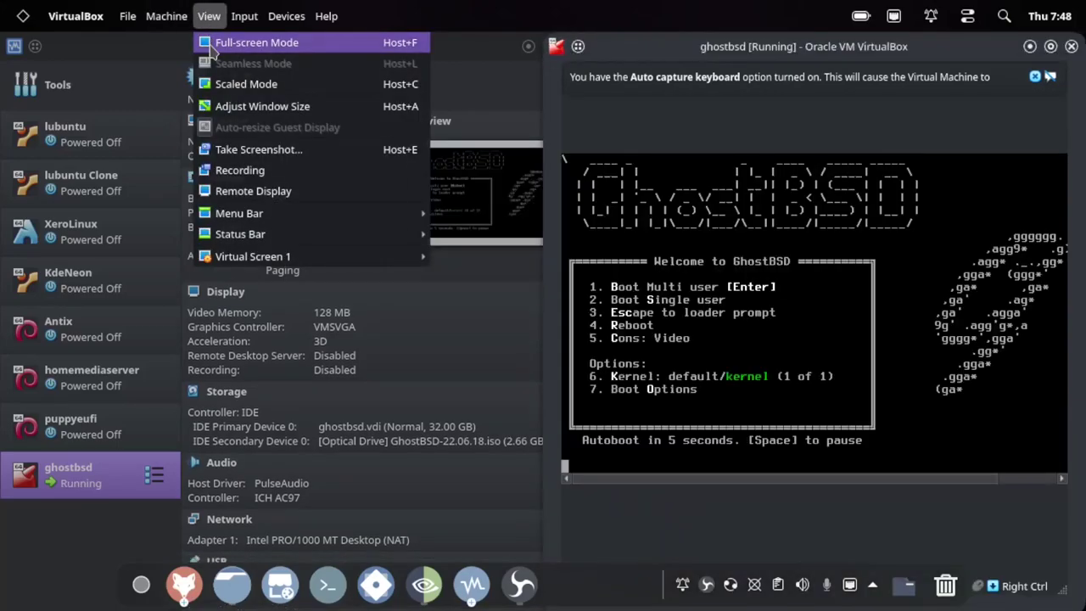
{"action": "left_click", "coordinate": [209, 39]}
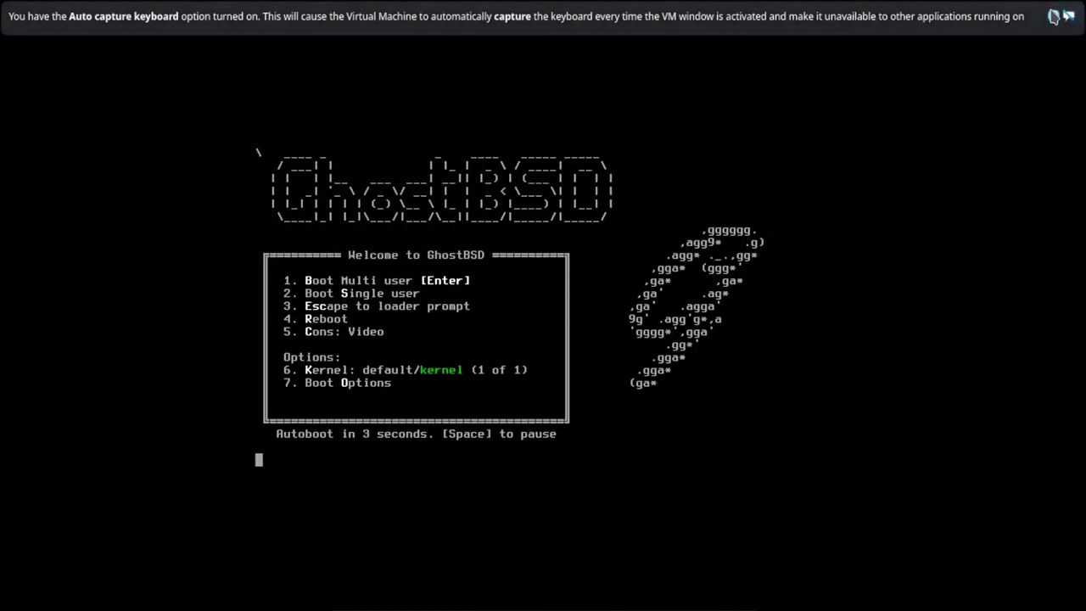
{"action": "left_click", "coordinate": [1053, 15]}
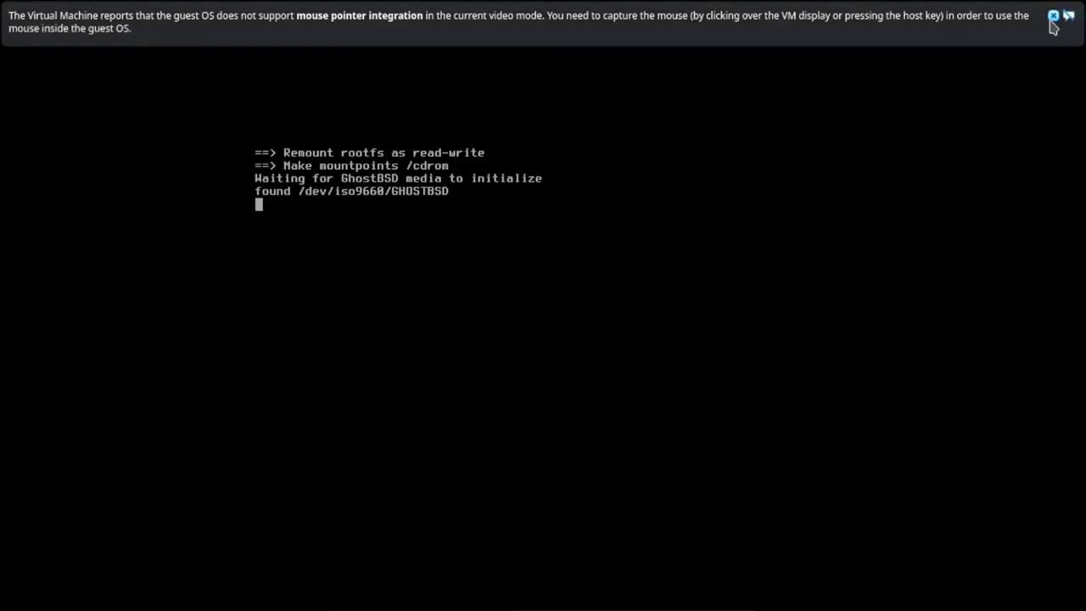
{"action": "left_click", "coordinate": [1053, 16]}
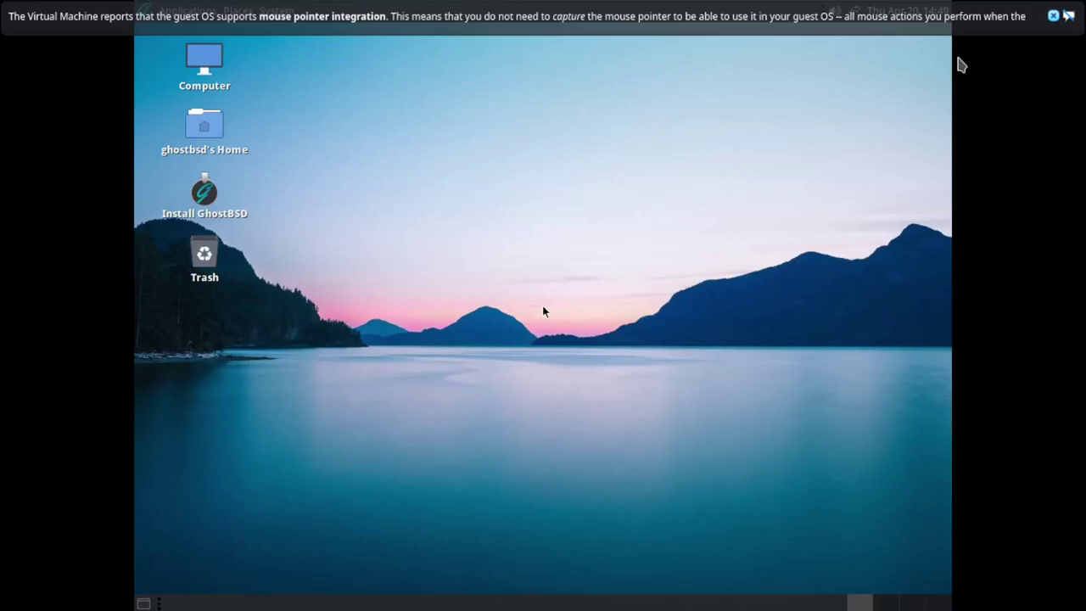
{"action": "left_click", "coordinate": [1058, 17]}
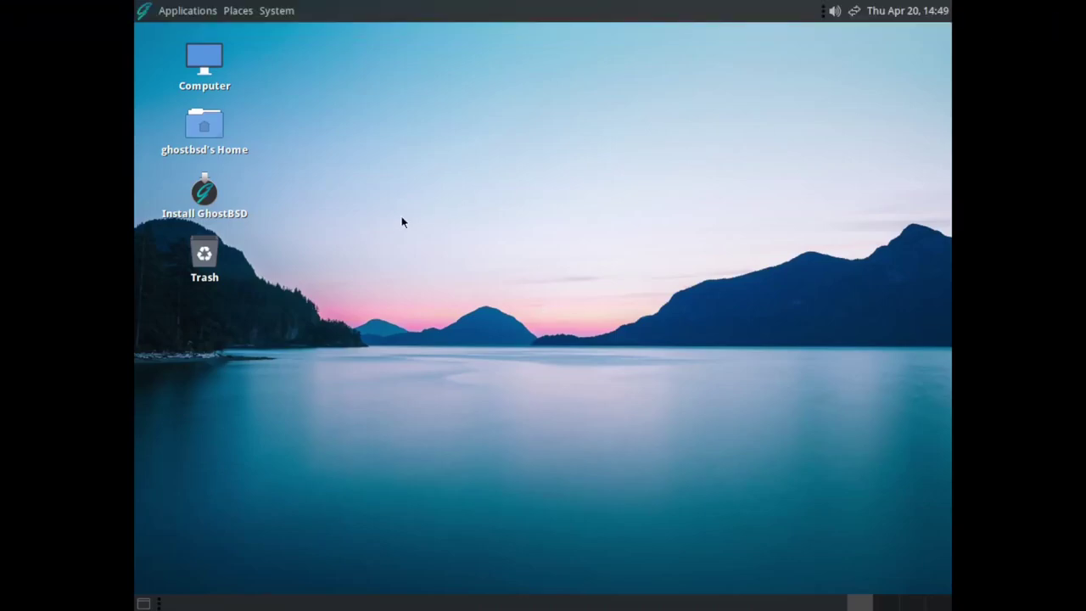
{"action": "right_click", "coordinate": [207, 202]}
Open the GhostBSD installer and accept English language and the default keyboard layout.
{"action": "left_click", "coordinate": [240, 216]}
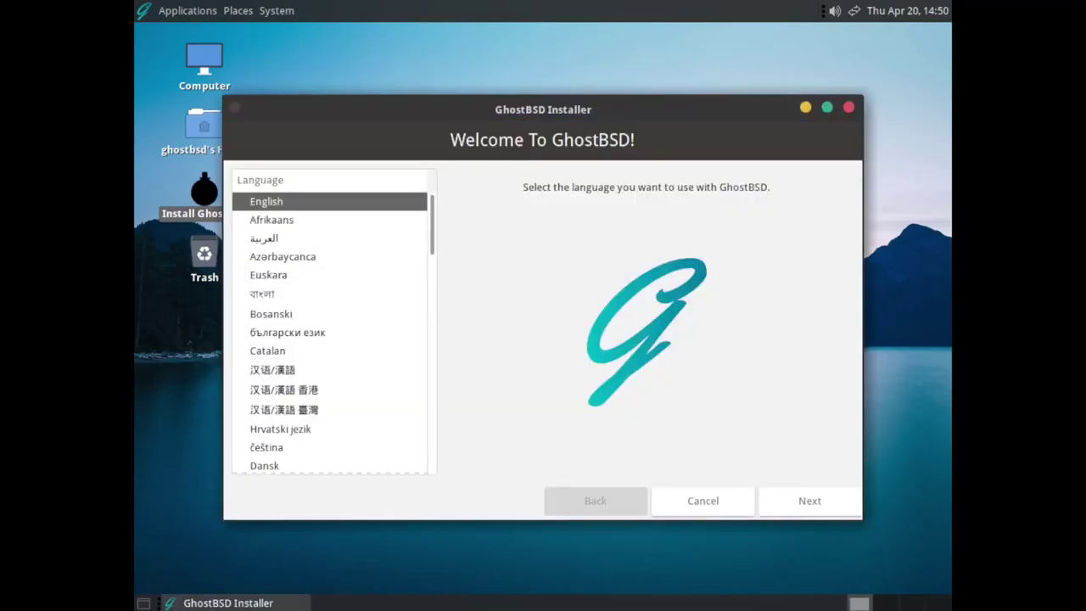
{"action": "left_click", "coordinate": [806, 502]}
{"action": "left_click", "coordinate": [806, 502]}
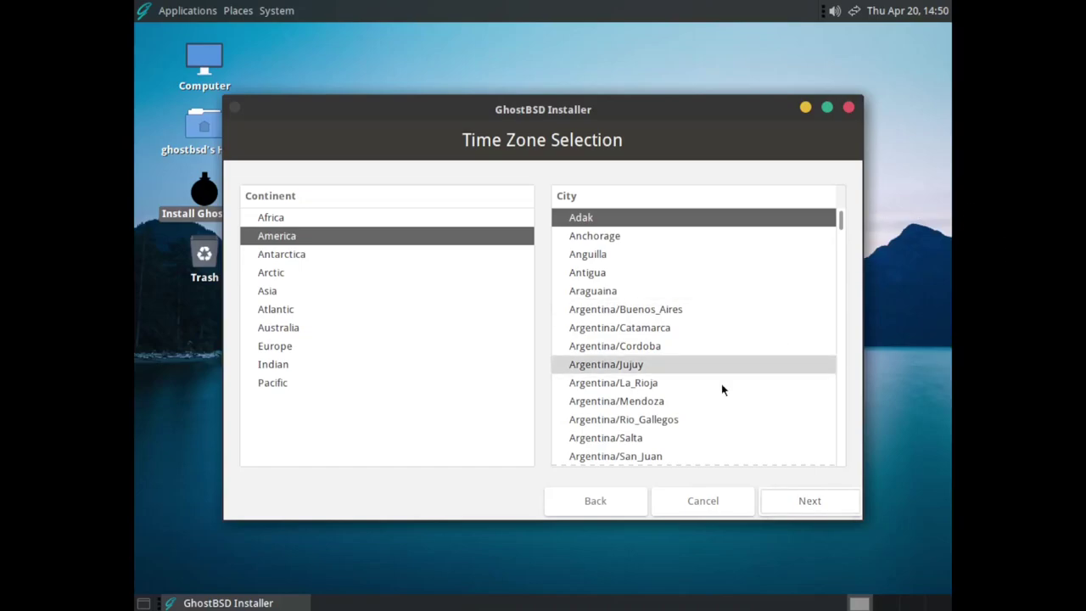
Select America/Los_Angeles as the time zone.
{"action": "scroll", "coordinate": [717, 392], "scroll_direction": "down", "scroll_amount": 2}
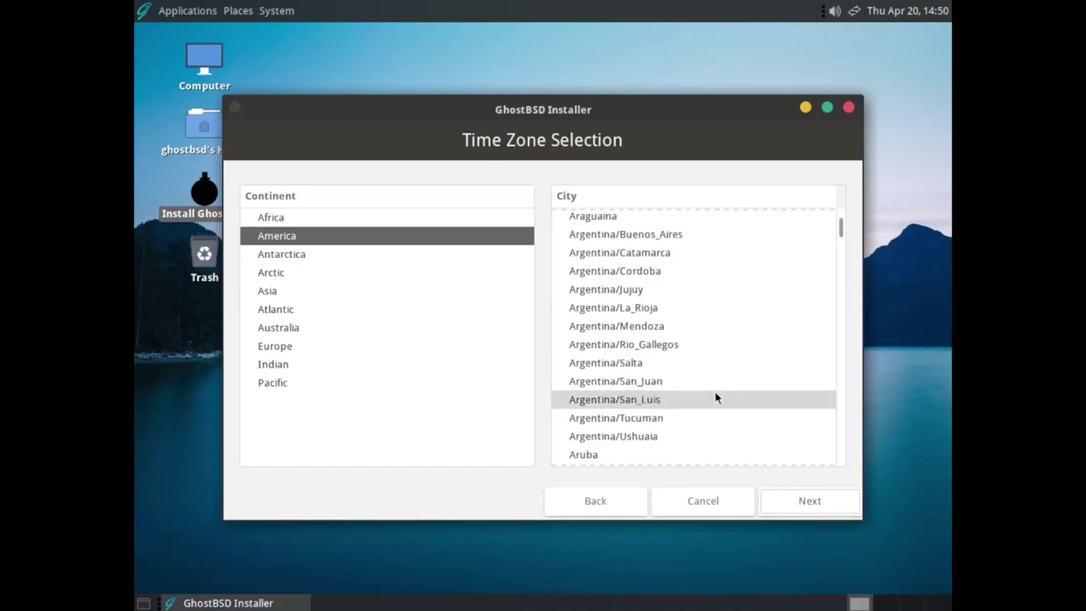
{"action": "scroll", "coordinate": [716, 397], "scroll_direction": "down", "scroll_amount": 3}
{"action": "scroll", "coordinate": [715, 397], "scroll_direction": "down", "scroll_amount": 2}
{"action": "scroll", "coordinate": [716, 398], "scroll_direction": "down", "scroll_amount": 1}
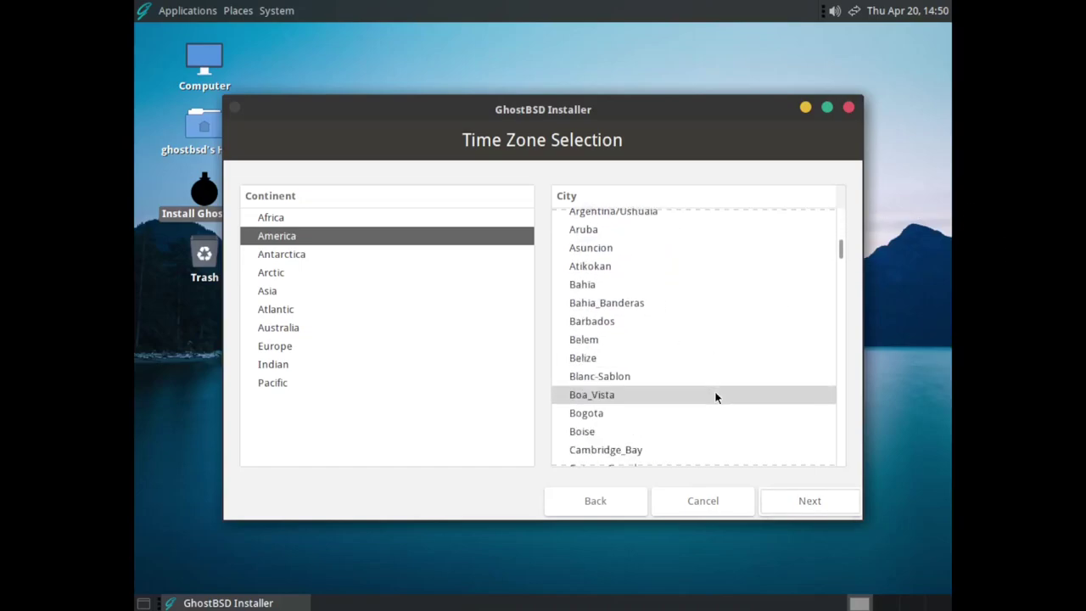
{"action": "scroll", "coordinate": [716, 397], "scroll_direction": "down", "scroll_amount": 3}
{"action": "scroll", "coordinate": [716, 394], "scroll_direction": "down", "scroll_amount": 3}
{"action": "scroll", "coordinate": [718, 391], "scroll_direction": "down", "scroll_amount": 3}
{"action": "scroll", "coordinate": [718, 388], "scroll_direction": "down", "scroll_amount": 2}
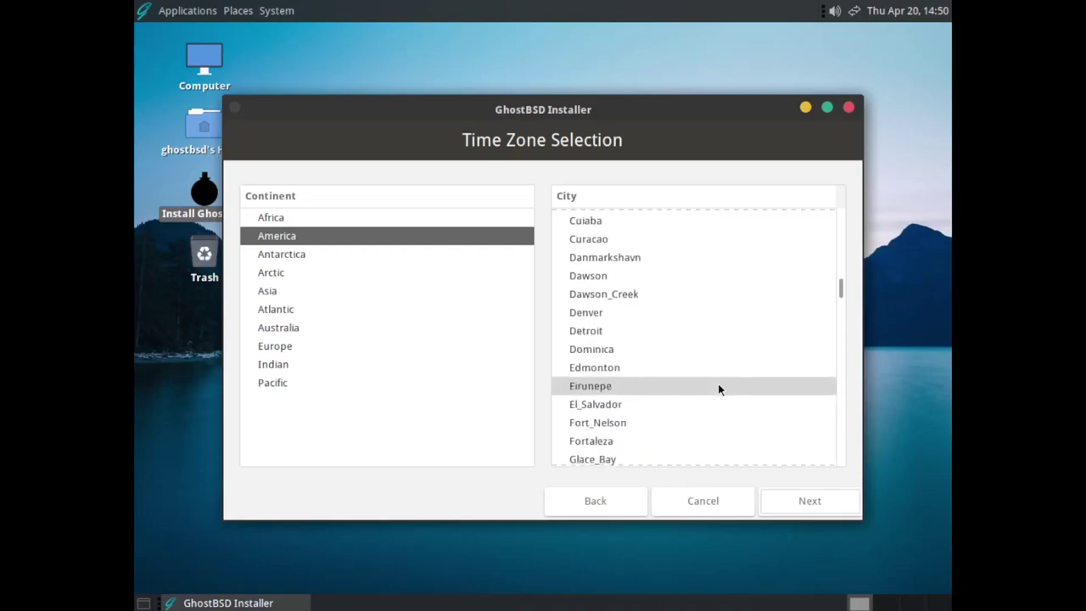
{"action": "scroll", "coordinate": [718, 388], "scroll_direction": "down", "scroll_amount": 3}
{"action": "scroll", "coordinate": [718, 383], "scroll_direction": "down", "scroll_amount": 2}
{"action": "scroll", "coordinate": [718, 384], "scroll_direction": "down", "scroll_amount": 2}
{"action": "scroll", "coordinate": [718, 383], "scroll_direction": "down", "scroll_amount": 2}
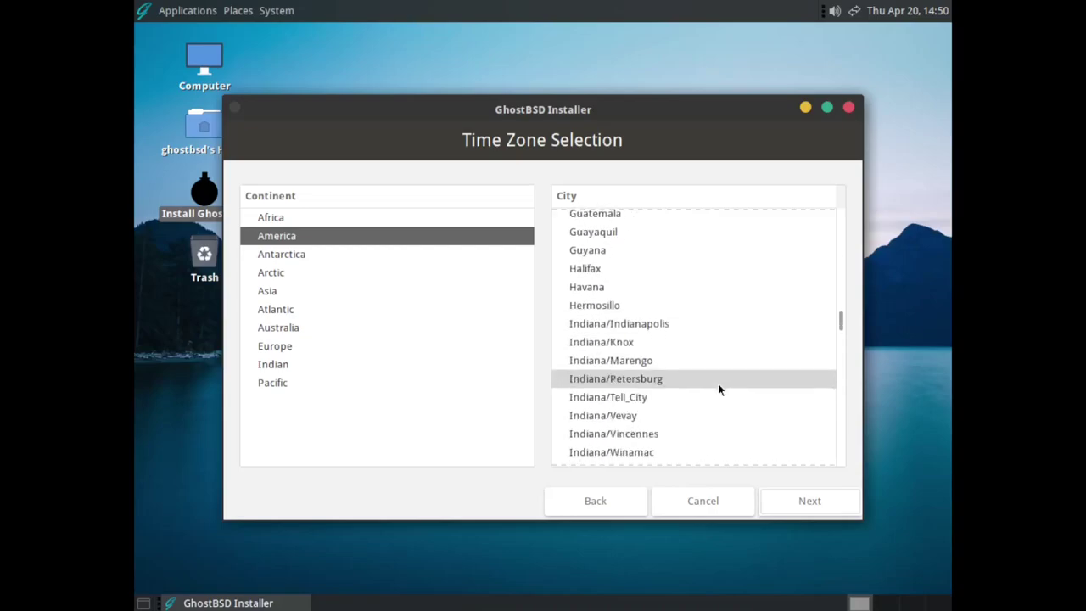
{"action": "scroll", "coordinate": [718, 384], "scroll_direction": "down", "scroll_amount": 2}
{"action": "scroll", "coordinate": [717, 388], "scroll_direction": "down", "scroll_amount": 1}
{"action": "scroll", "coordinate": [718, 388], "scroll_direction": "down", "scroll_amount": 3}
{"action": "left_click", "coordinate": [721, 411]}
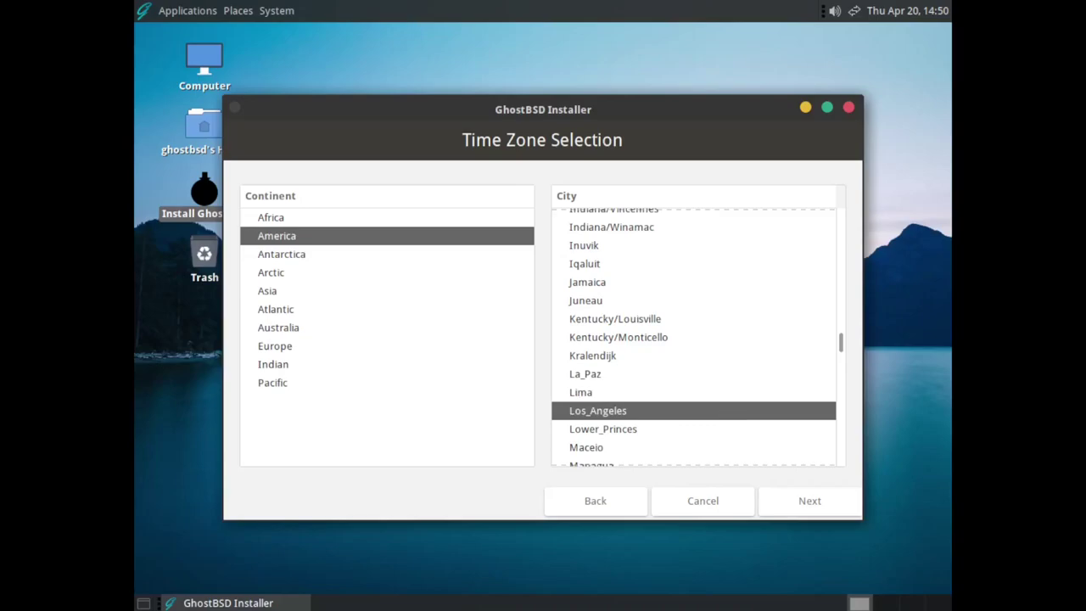
Use full disk configuration on ada0 with 4048 MB swap and the BIOS loader.
{"action": "left_click", "coordinate": [807, 510]}
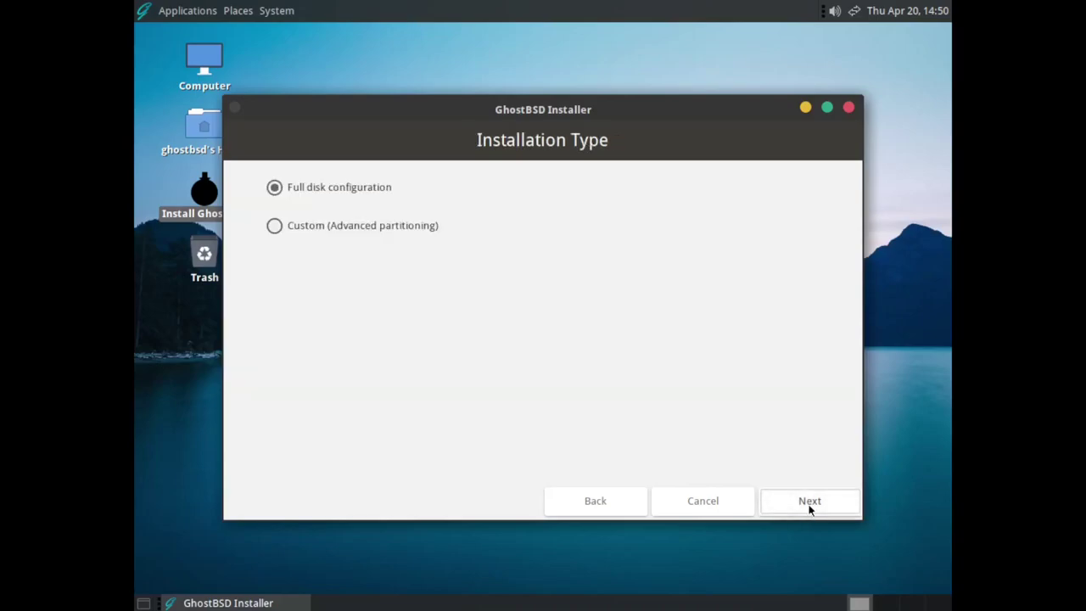
{"action": "left_click", "coordinate": [809, 505]}
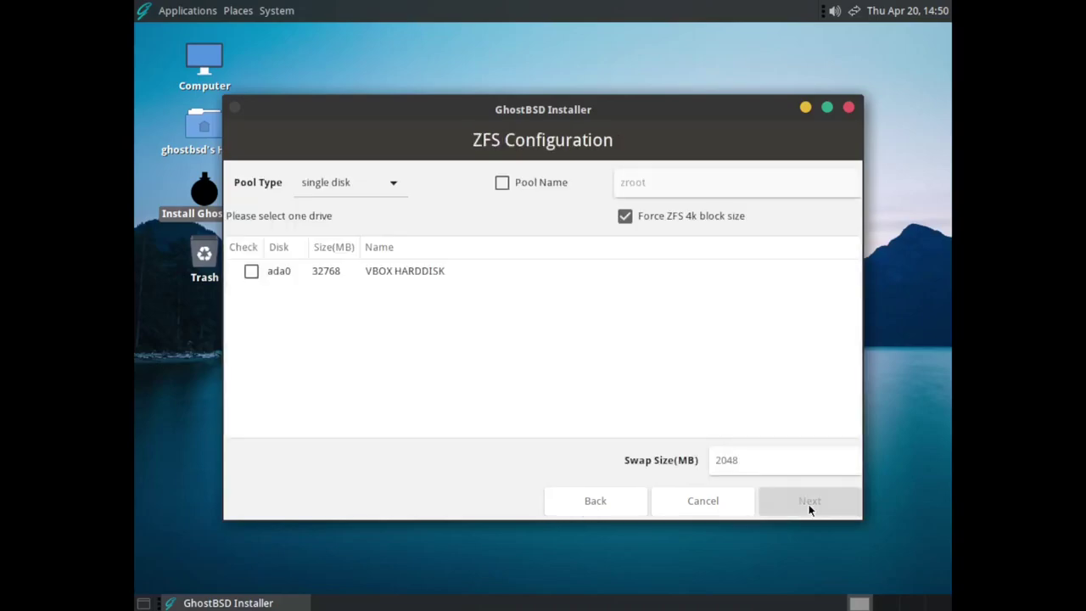
{"action": "left_click", "coordinate": [252, 272]}
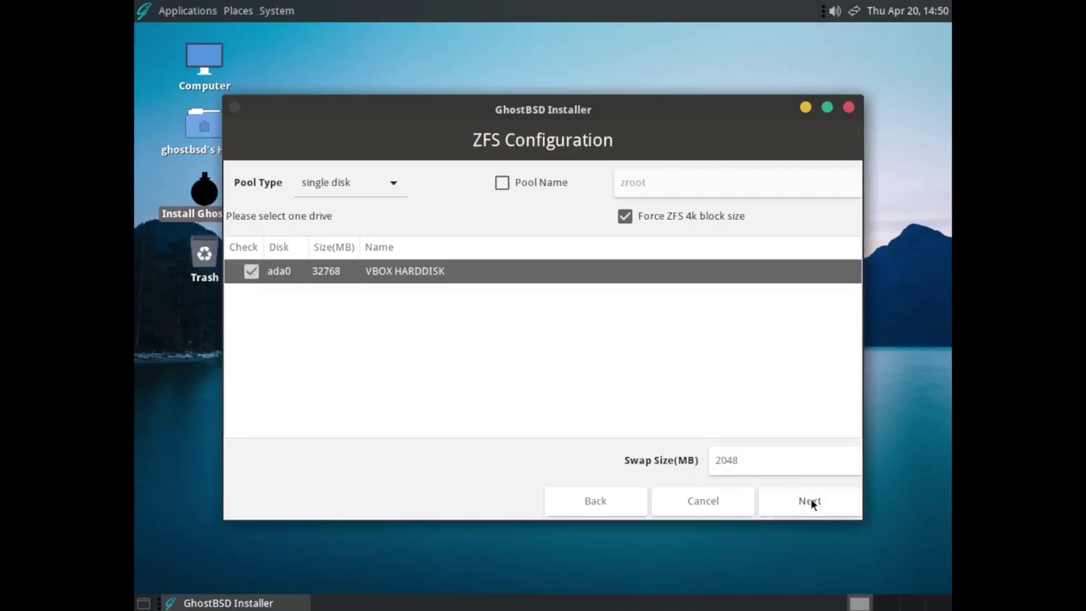
{"action": "left_click", "coordinate": [720, 462]}
{"action": "key", "text": "BackSpace"}
{"action": "type", "text": "4"}
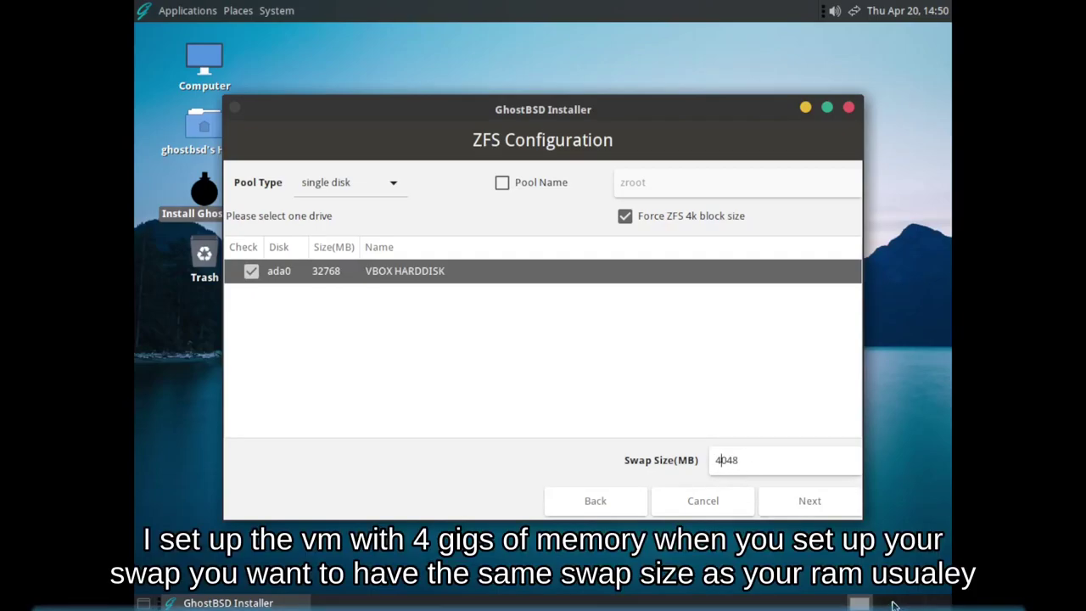
{"action": "left_click", "coordinate": [817, 501]}
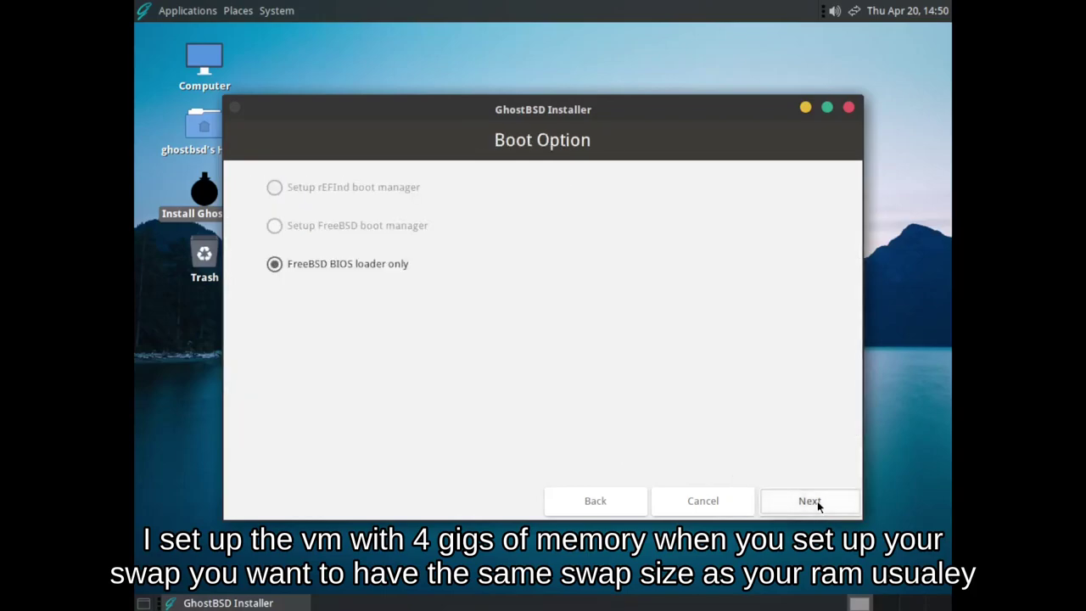
{"action": "left_click", "coordinate": [817, 501]}
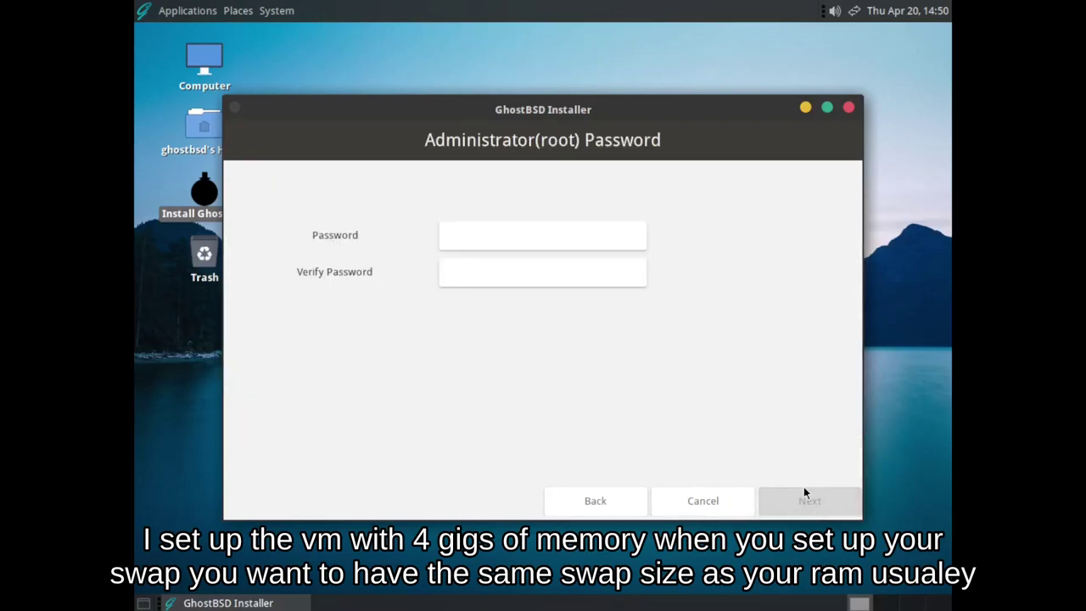
Enter and confirm the root password, then continue to user setup.
{"action": "left_click", "coordinate": [505, 236]}
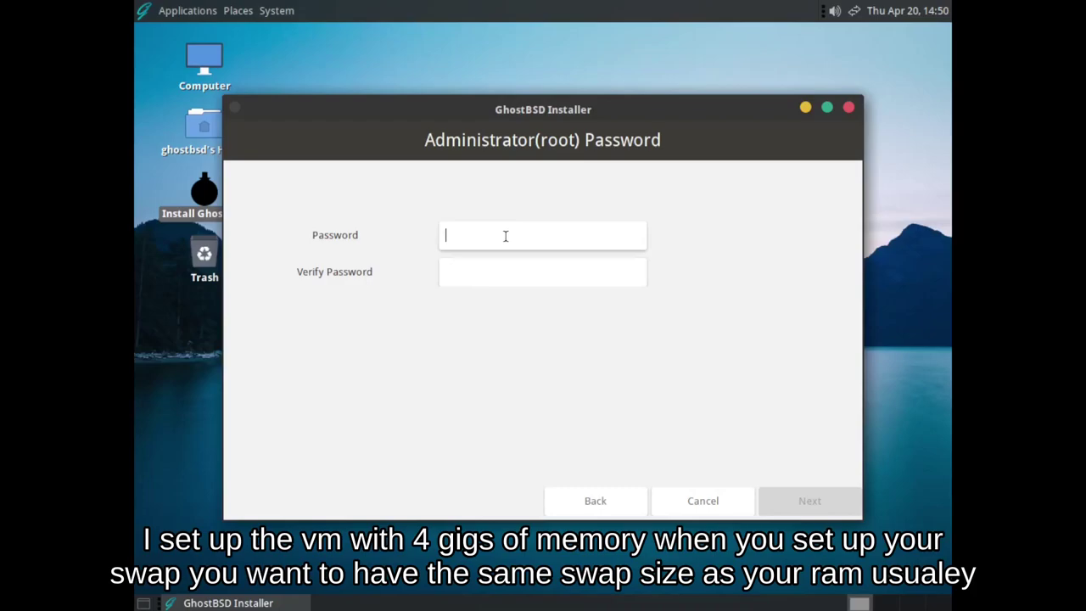
{"action": "key", "text": "Tab"}
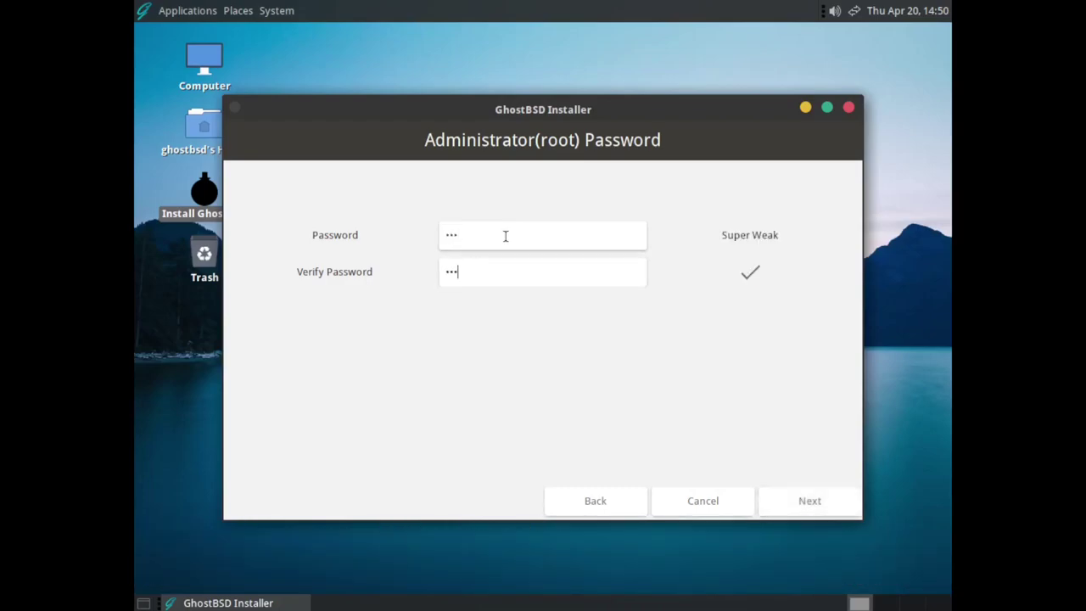
{"action": "left_click", "coordinate": [828, 509]}
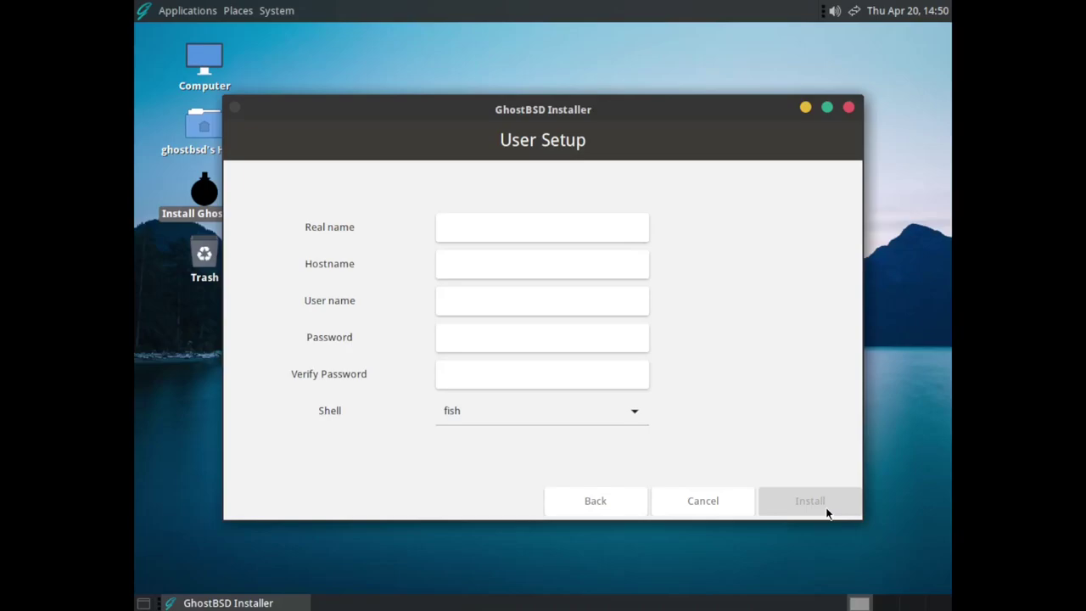
Fill in the new user's real name and password on the User Setup page.
{"action": "left_click", "coordinate": [479, 226]}
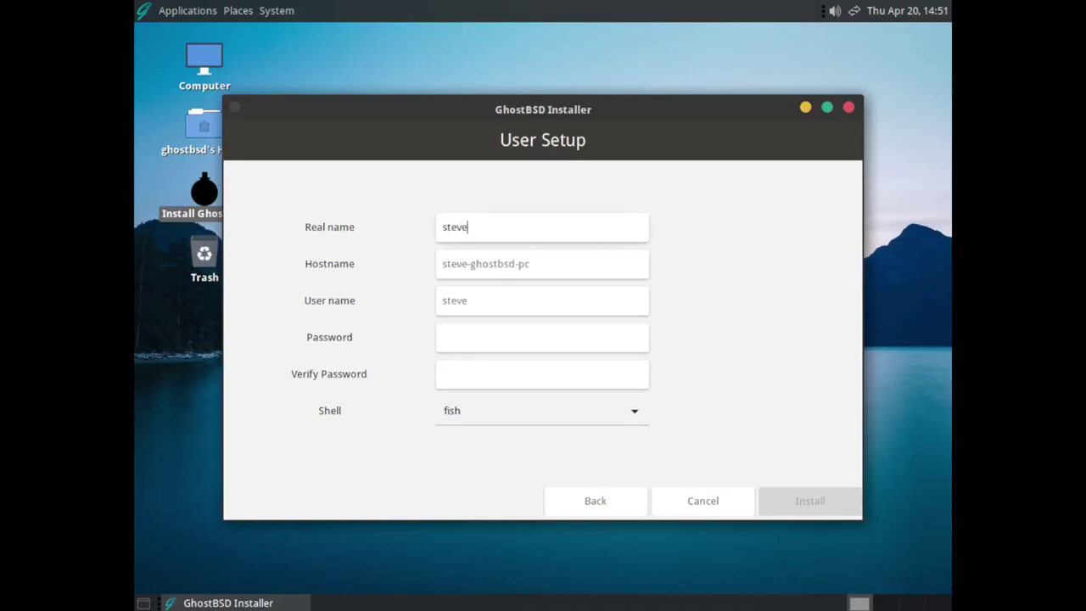
{"action": "key", "text": "Tab"}
{"action": "key", "text": "Tab"}
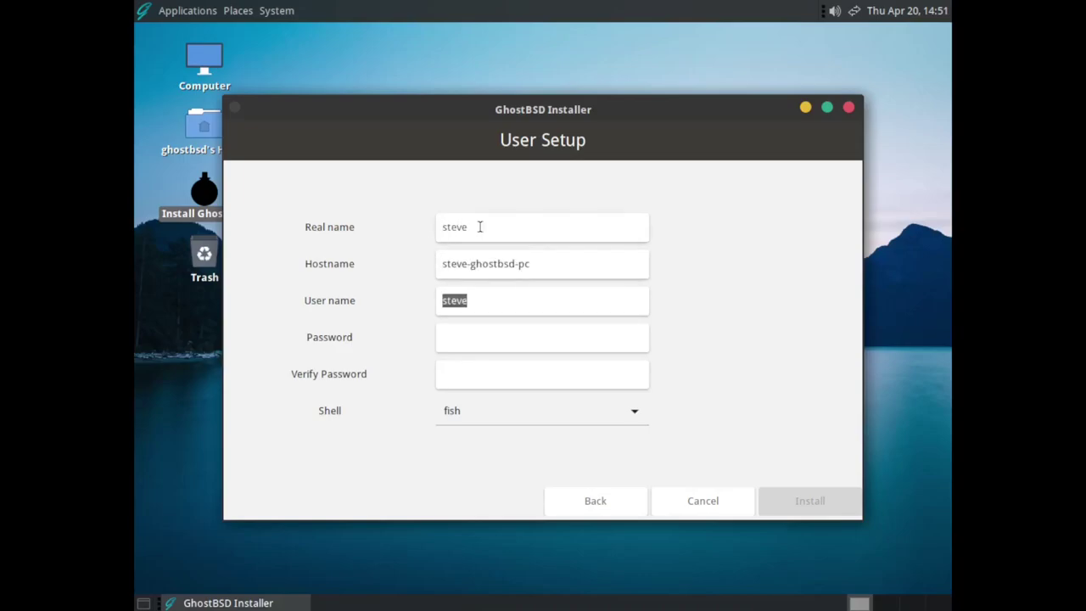
{"action": "key", "text": "Tab"}
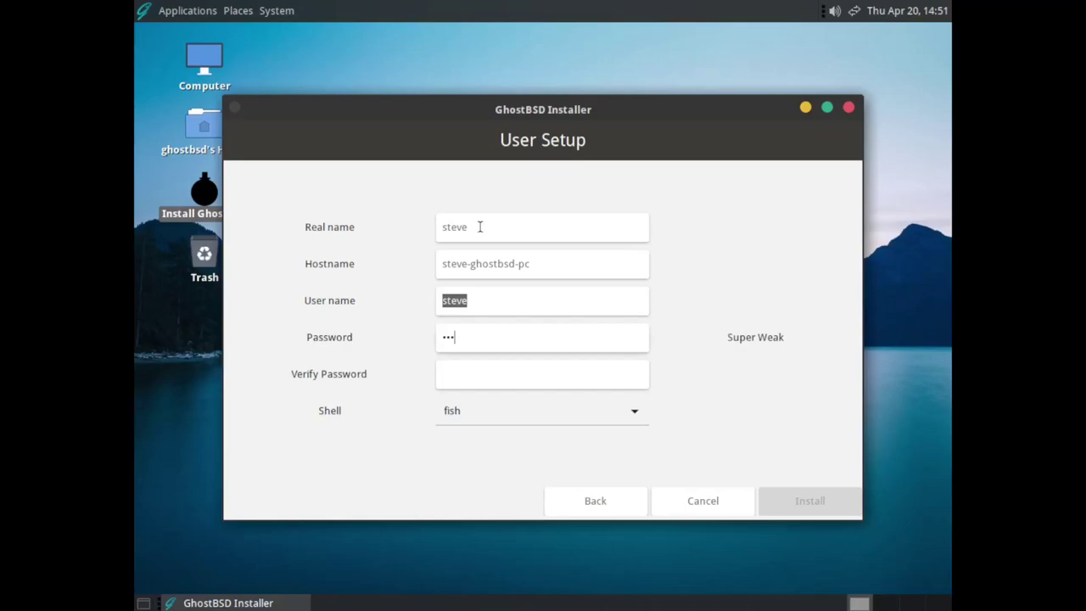
{"action": "key", "text": "BackSpace"}
{"action": "key", "text": "BackSpace"}
{"action": "key", "text": "Tab"}
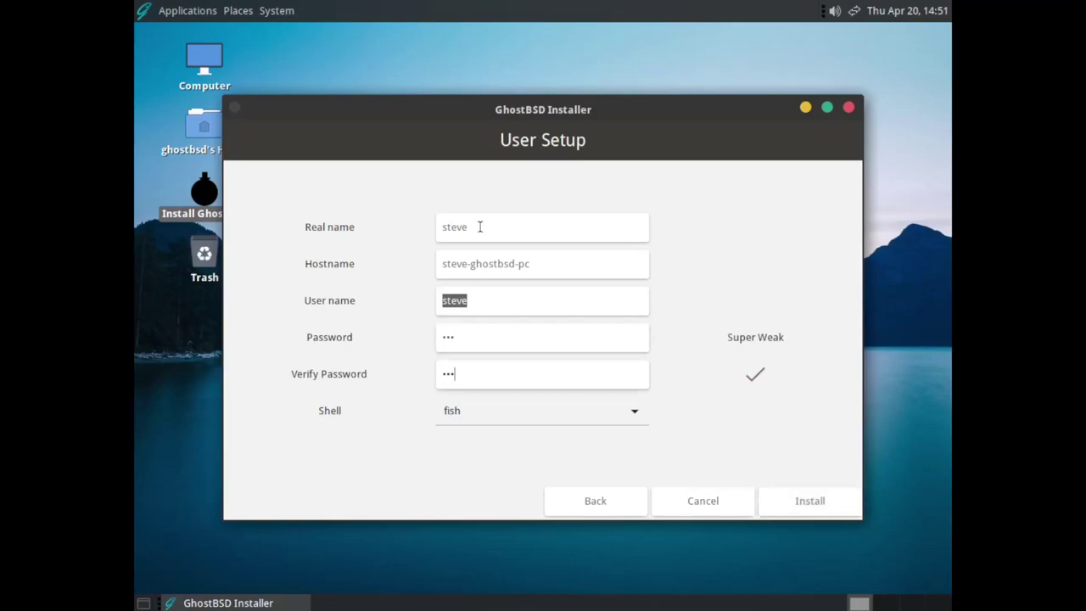
Set the user's login shell to bash and start the installation.
{"action": "left_click", "coordinate": [628, 413]}
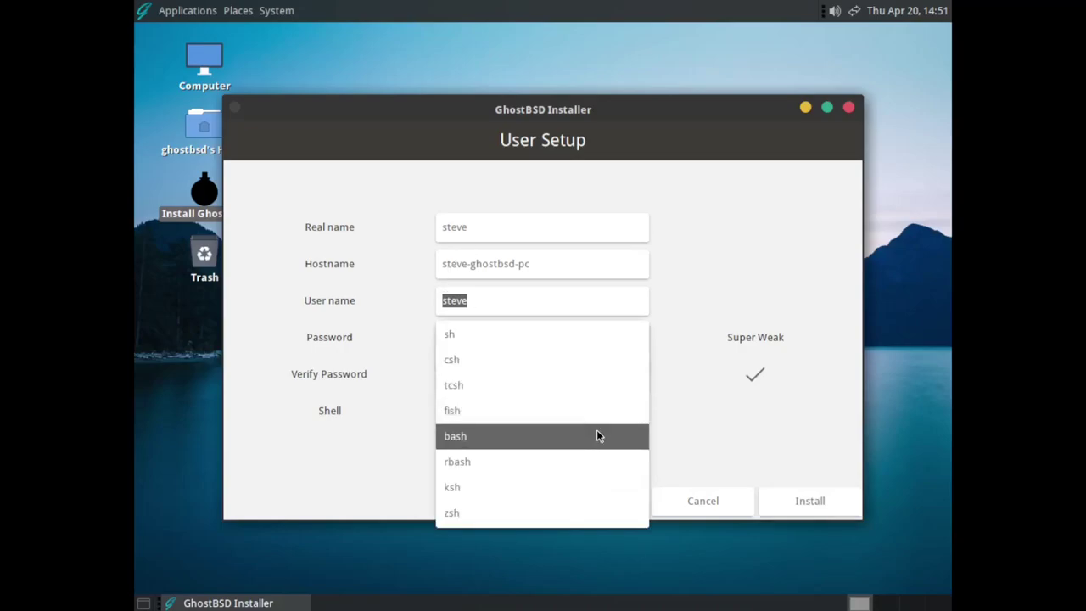
{"action": "left_click", "coordinate": [596, 435]}
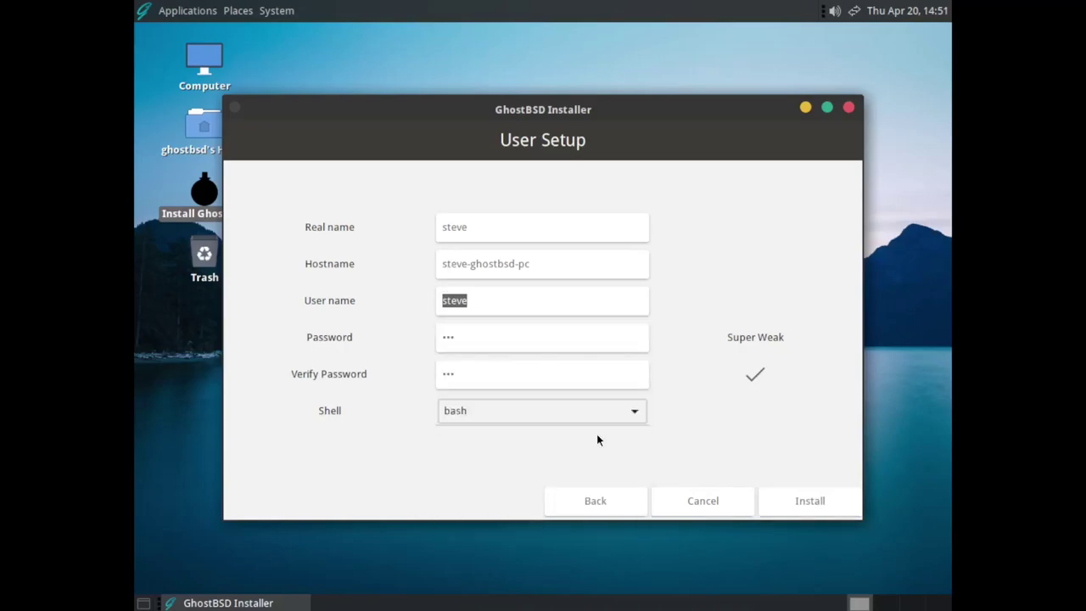
{"action": "left_click", "coordinate": [804, 502]}
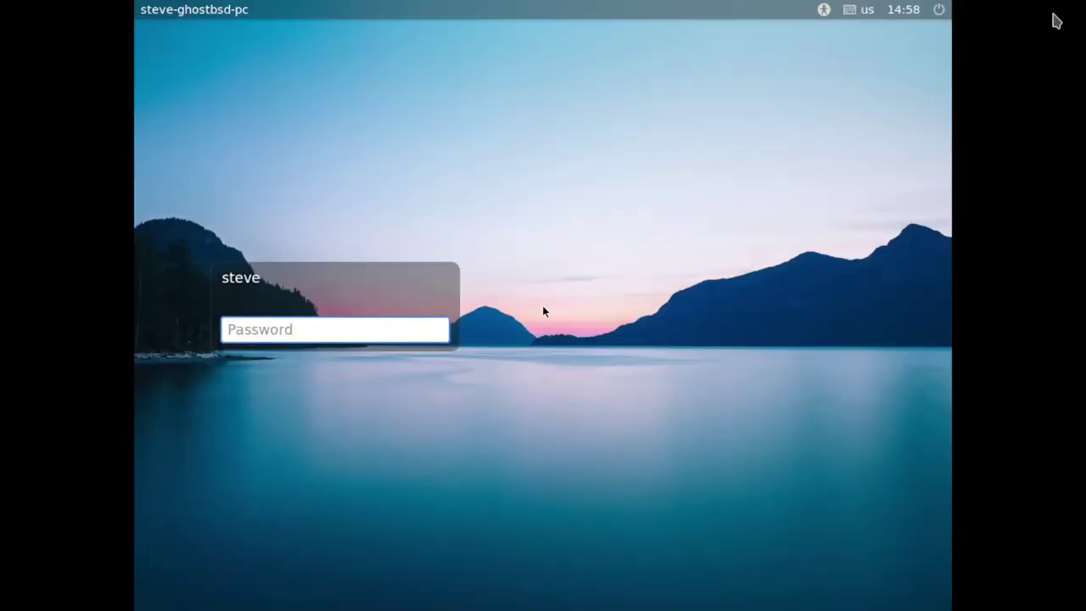
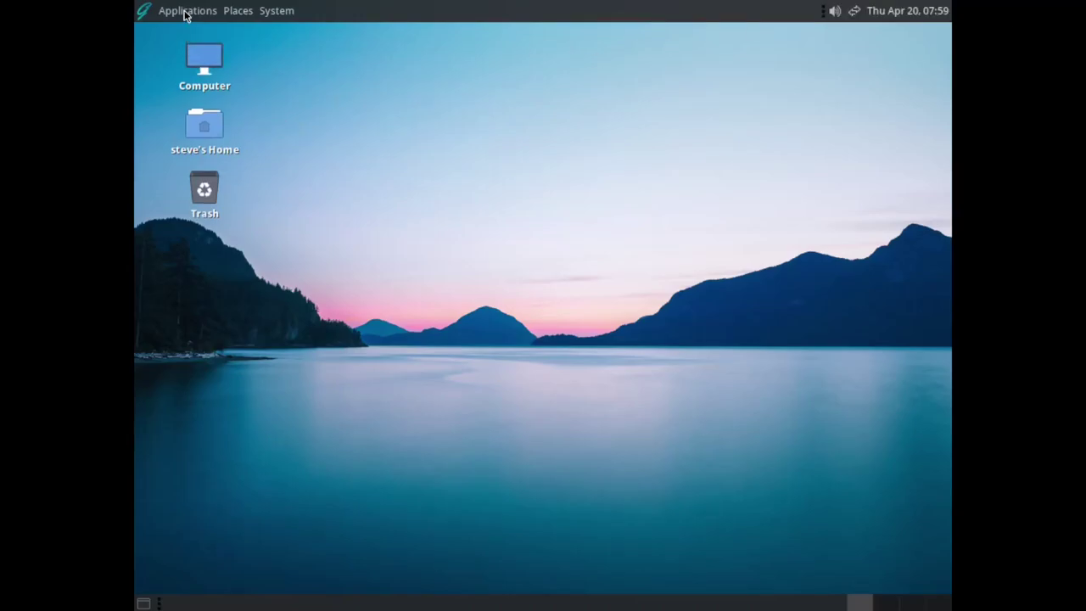
Launch Update Station from System > Administration to list available package updates.
{"action": "left_click", "coordinate": [282, 12]}
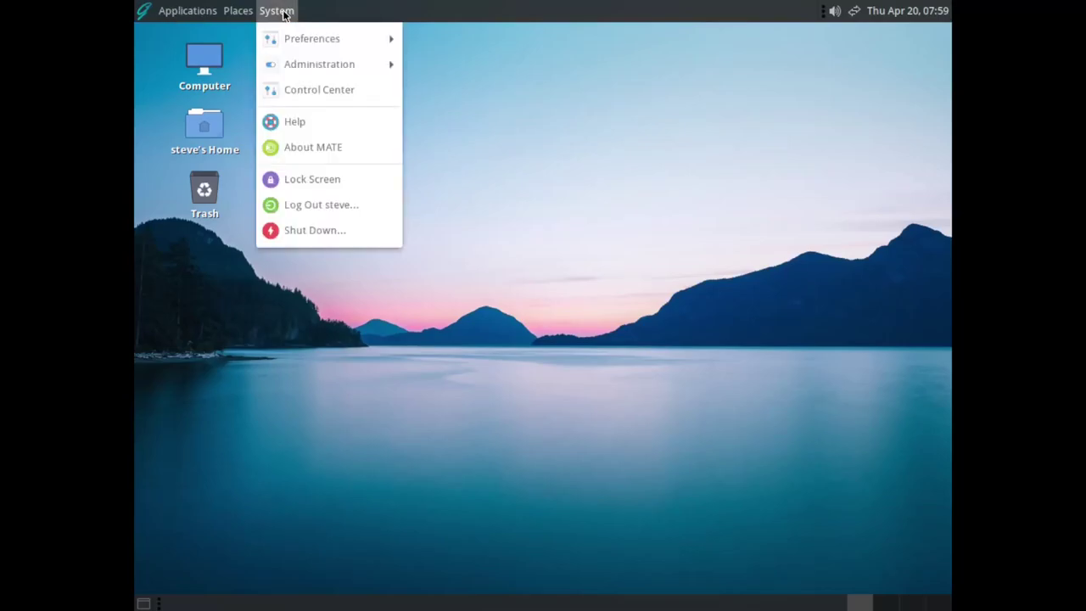
{"action": "mouse_move", "coordinate": [319, 65]}
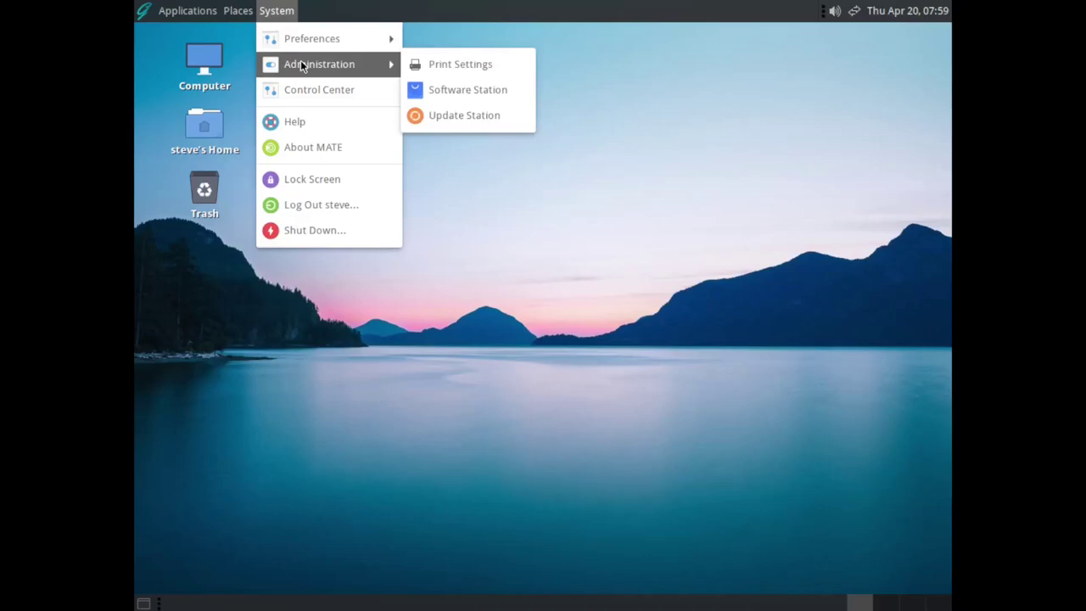
{"action": "left_click", "coordinate": [469, 121]}
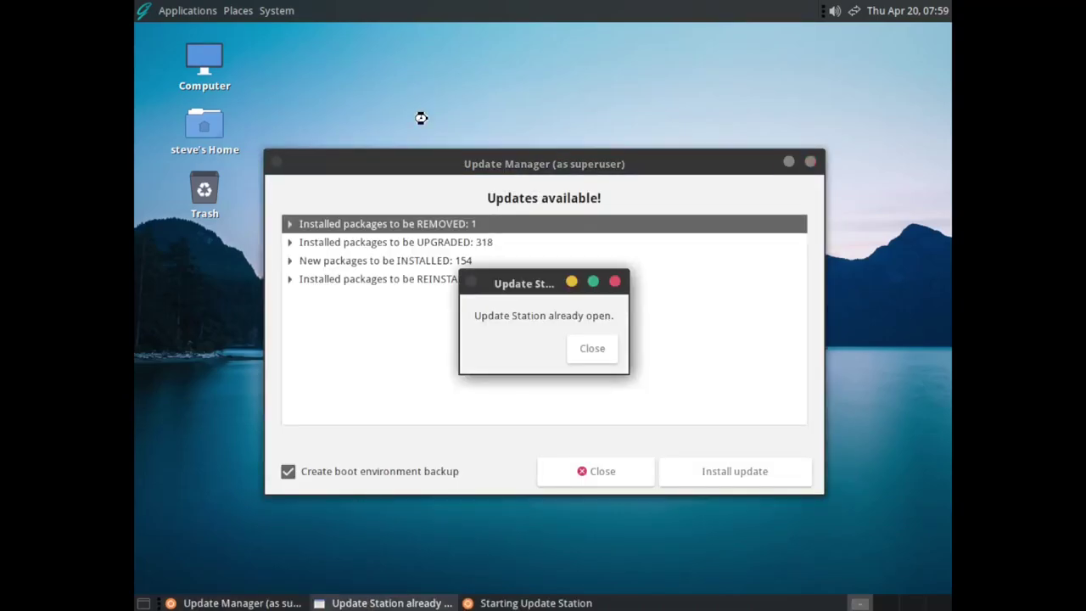
Dismiss the already-open notice, review removed and upgraded packages, and install the updates.
{"action": "left_click", "coordinate": [597, 349]}
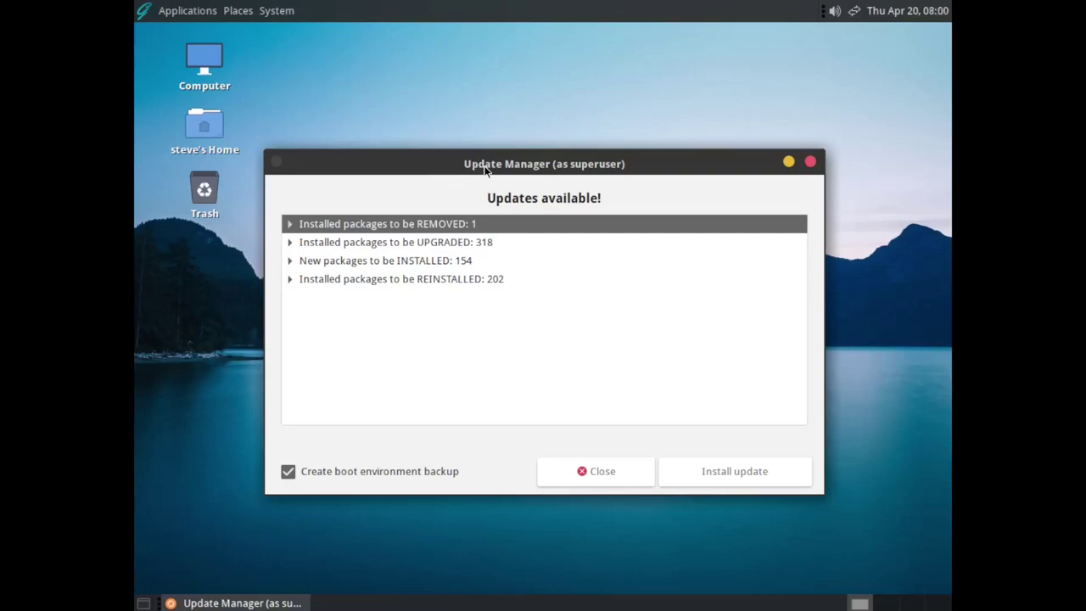
{"action": "left_click", "coordinate": [289, 224]}
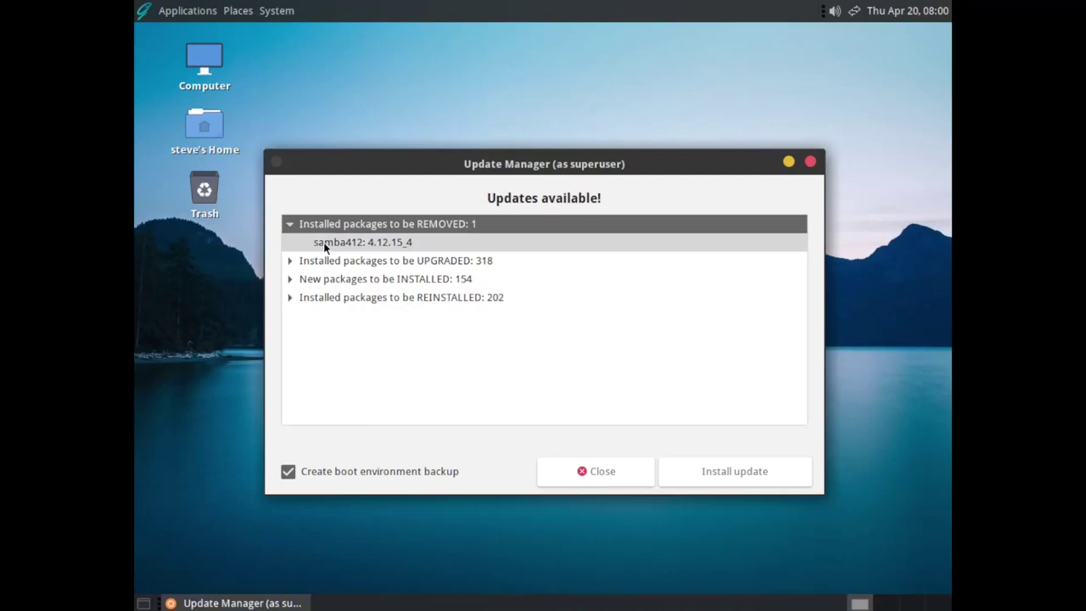
{"action": "left_click", "coordinate": [324, 242]}
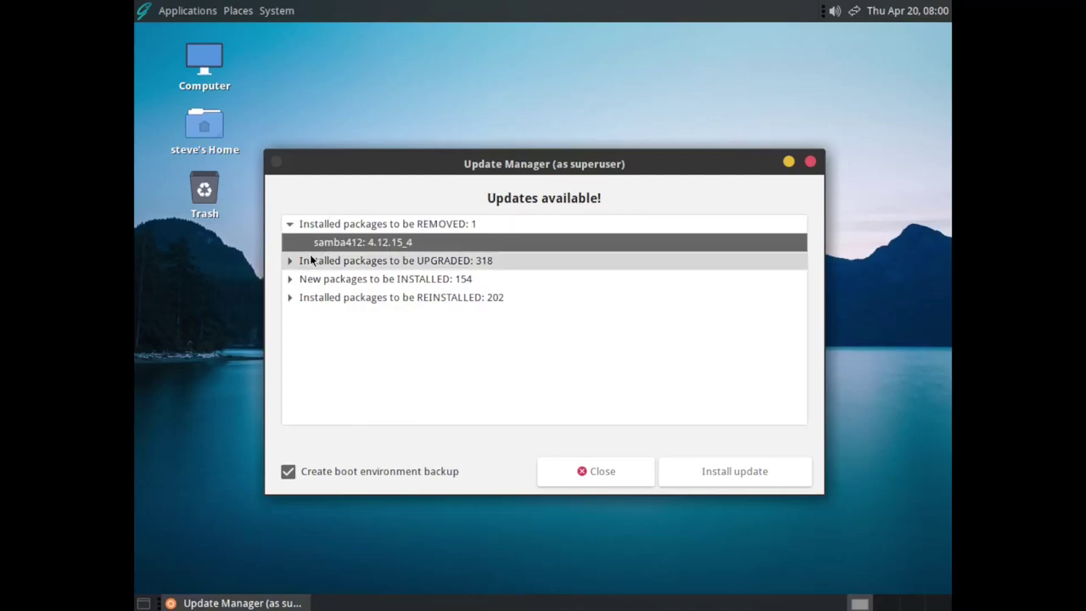
{"action": "left_click", "coordinate": [290, 261]}
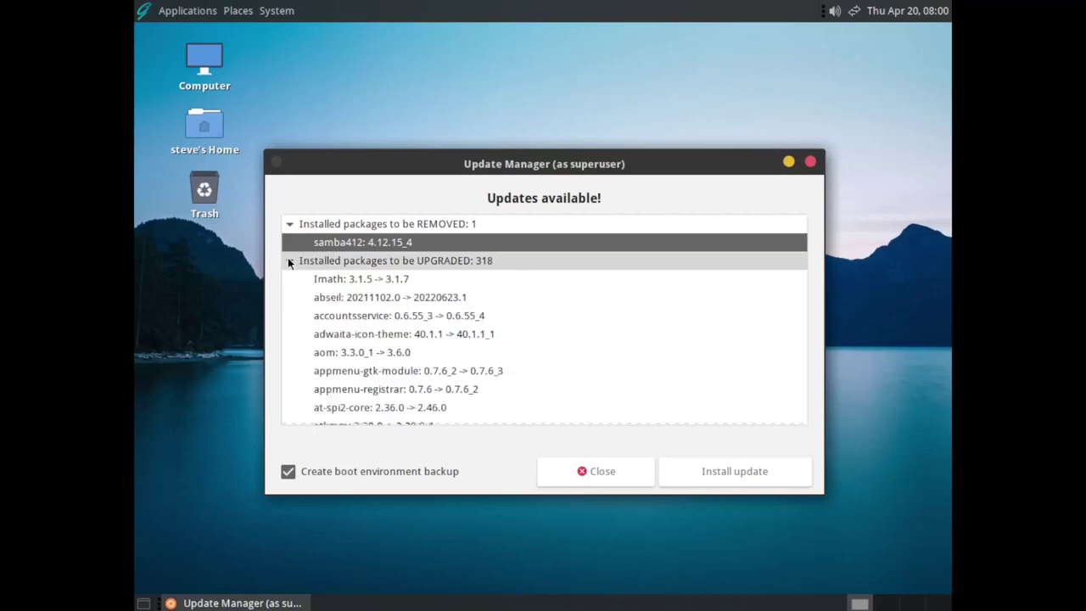
{"action": "left_click", "coordinate": [718, 482]}
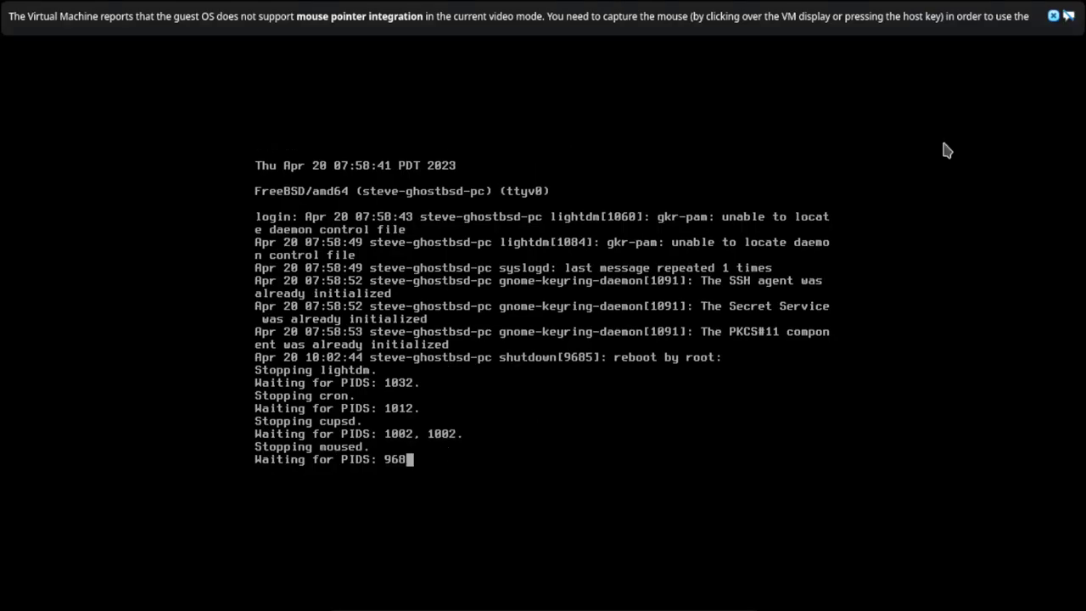
Dismiss the mouse integration notice and enter the password to log back in.
{"action": "left_click", "coordinate": [1053, 15]}
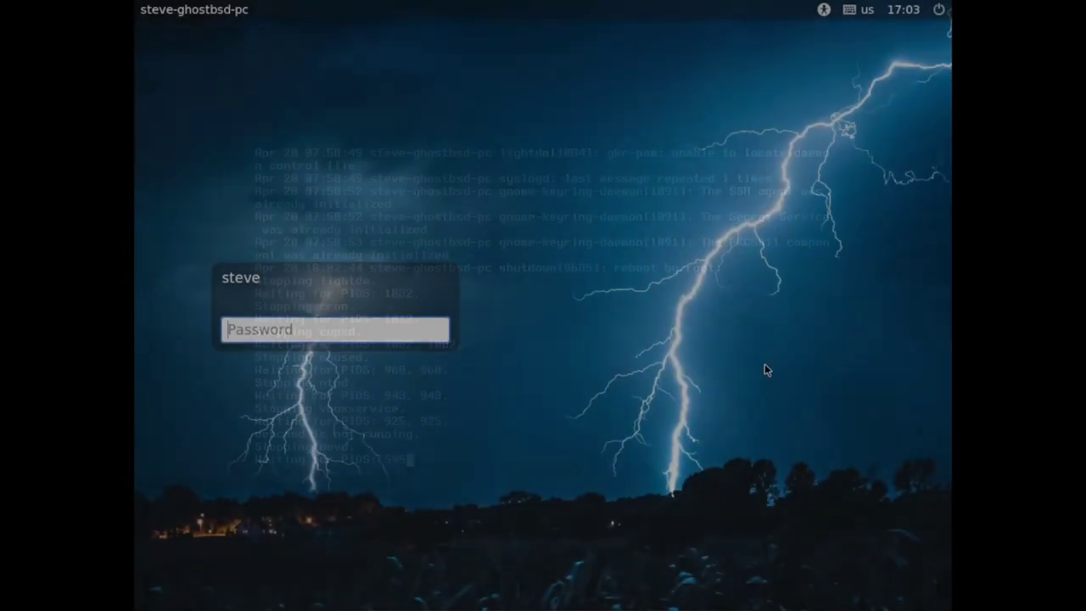
{"action": "type", "text": "•••"}
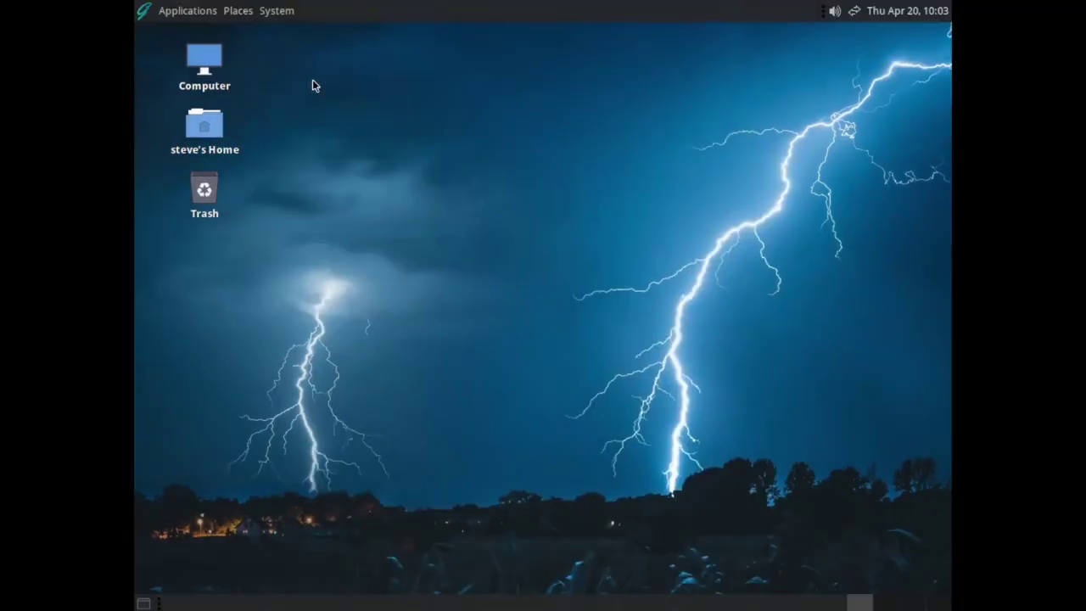
Launch Software Station from System > Control Center, authenticating with the administrator password.
{"action": "left_click", "coordinate": [278, 15]}
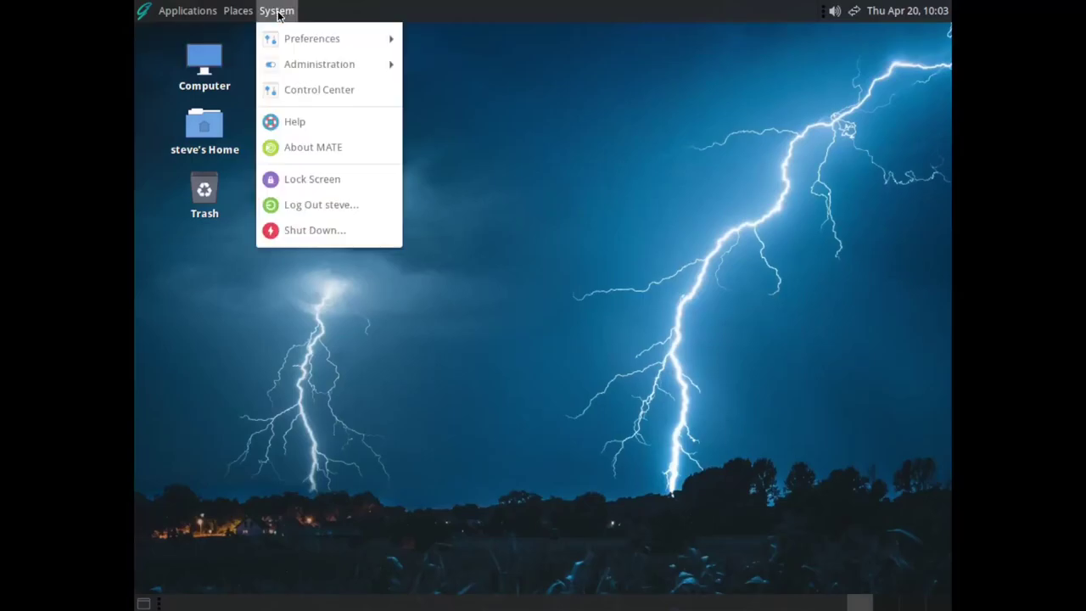
{"action": "left_click", "coordinate": [311, 88]}
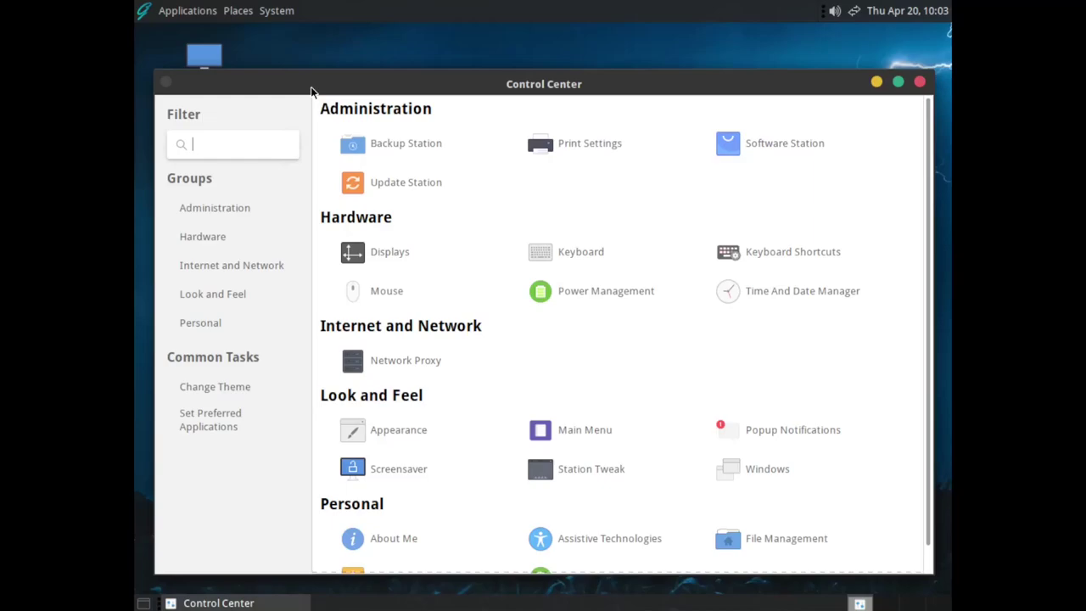
{"action": "left_click", "coordinate": [735, 146]}
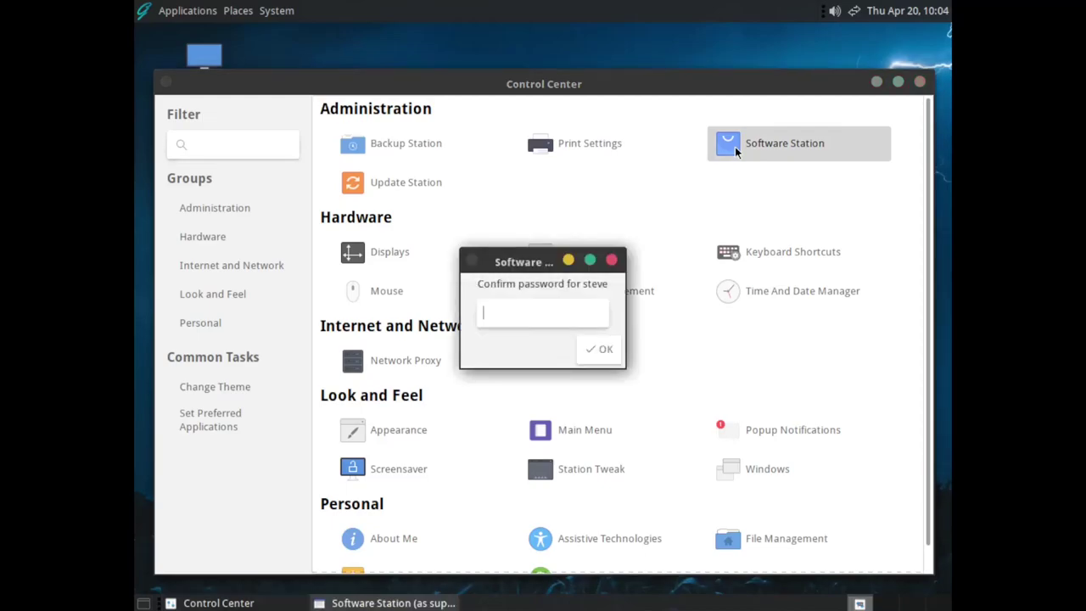
{"action": "type", "text": "•••"}
{"action": "key", "text": "Return"}
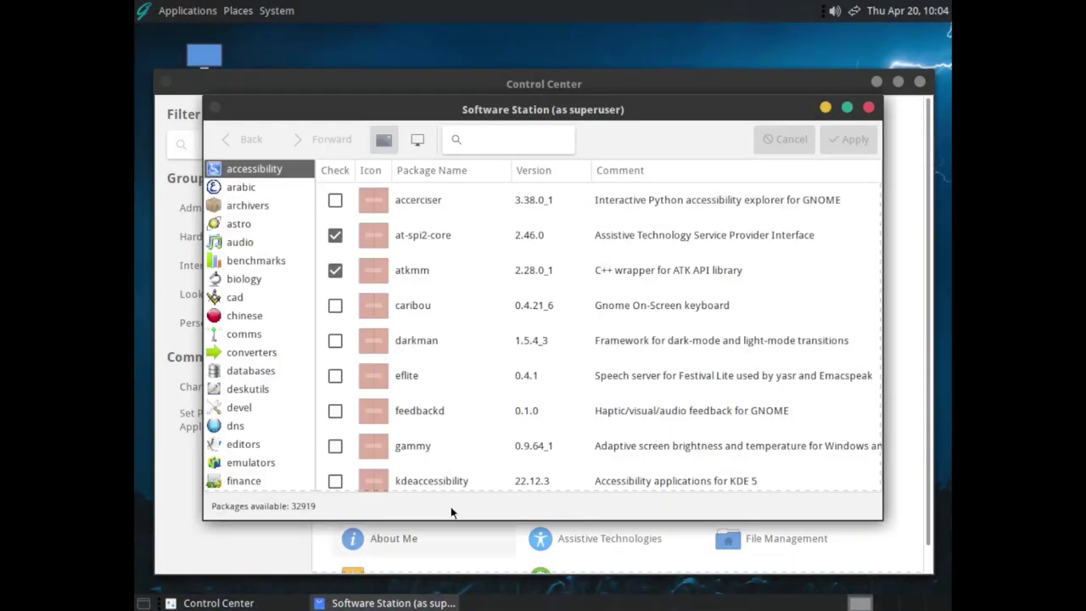
Maximize Software Station and search the package catalogue for 'gnome'.
{"action": "left_click", "coordinate": [846, 109]}
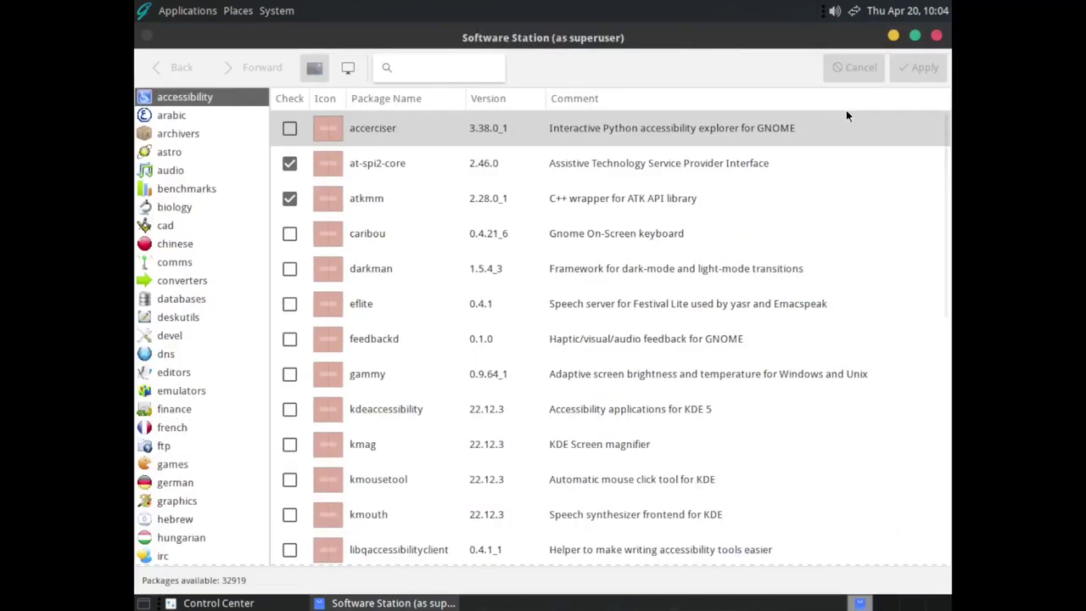
{"action": "left_click", "coordinate": [462, 72]}
{"action": "type", "text": "gn"}
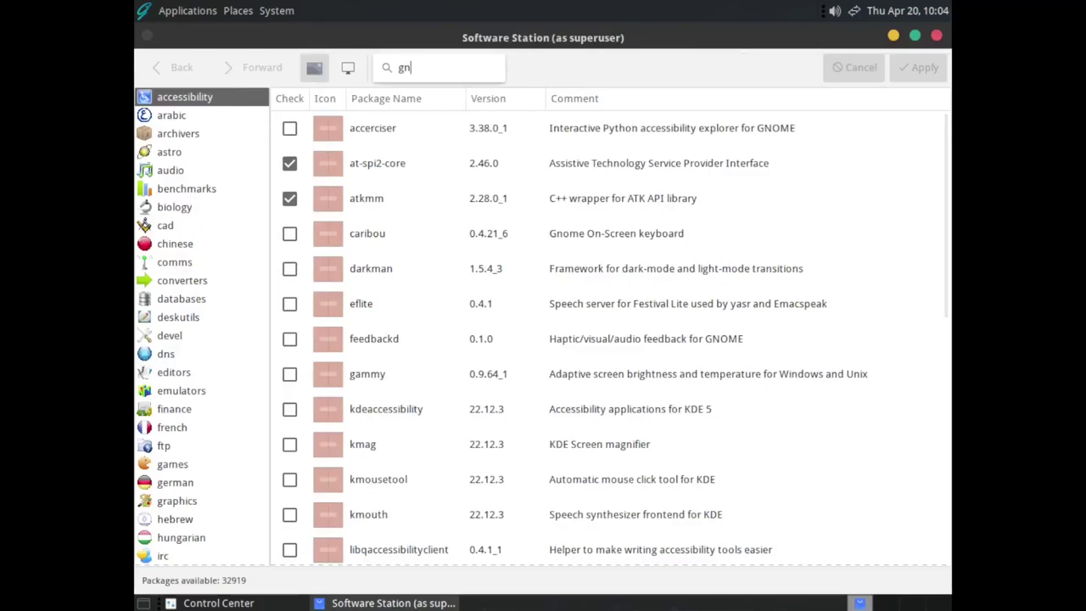
{"action": "type", "text": "ome"}
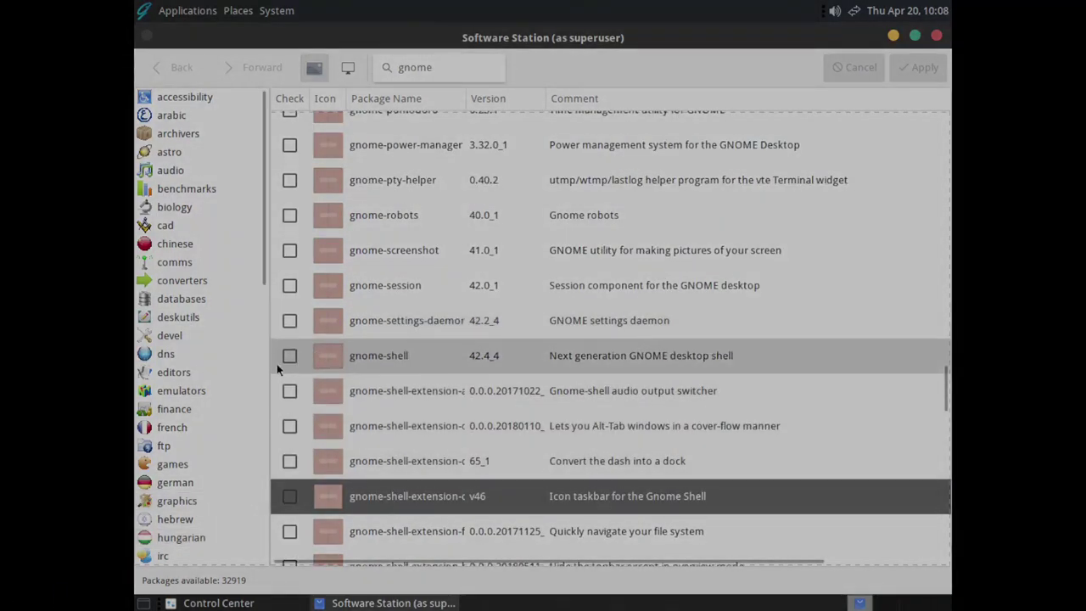
Mark gnome-session, gnome-screenshot, gnome-settings-daemon and gnome-shell for installation.
{"action": "left_click", "coordinate": [289, 287]}
{"action": "left_click", "coordinate": [287, 249]}
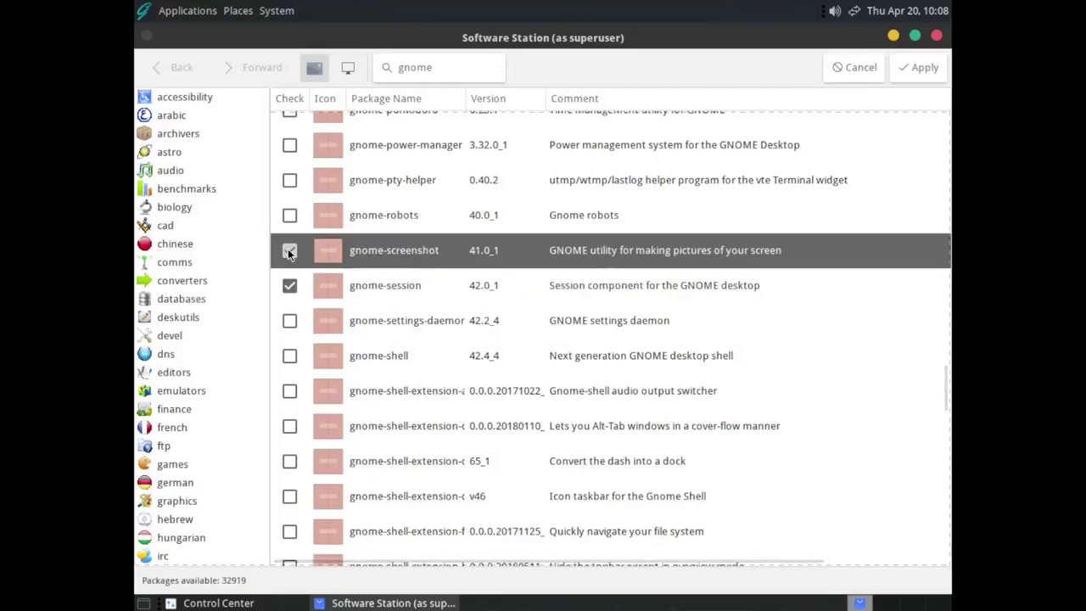
{"action": "left_click", "coordinate": [289, 327]}
{"action": "left_click", "coordinate": [289, 355]}
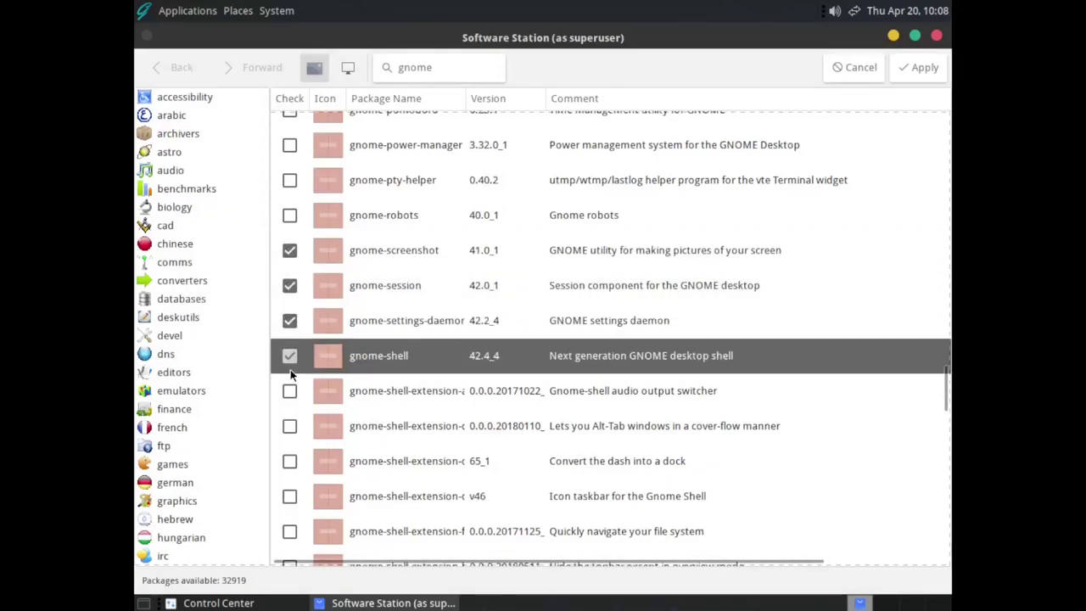
Mark the audio output switcher, cover-flow, dash-to-dock, icon taskbar and file system navigation extensions.
{"action": "left_click", "coordinate": [289, 392]}
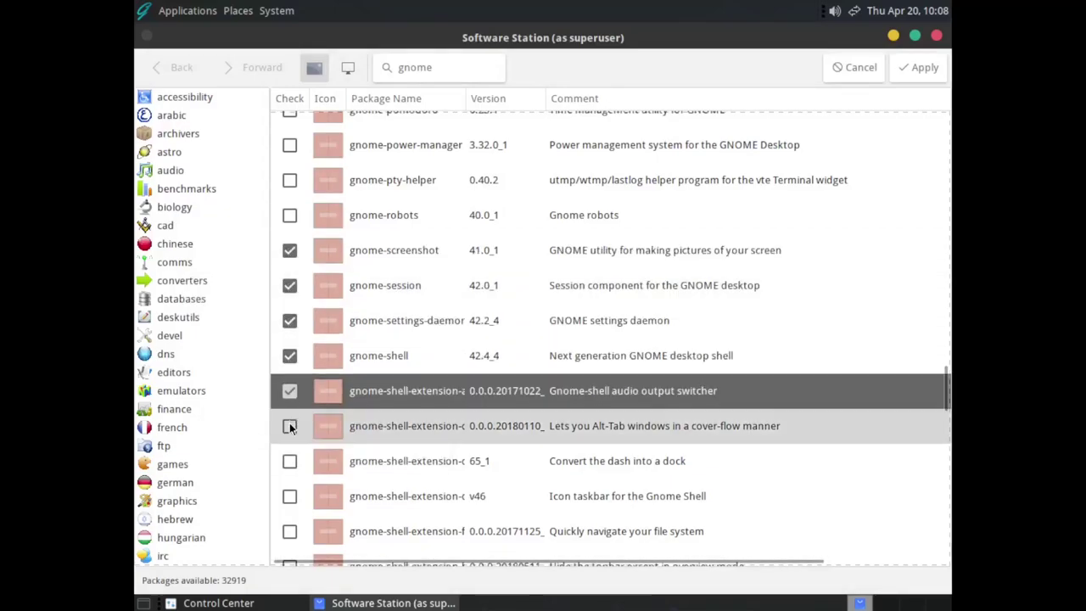
{"action": "left_click", "coordinate": [290, 424]}
{"action": "left_click", "coordinate": [291, 460]}
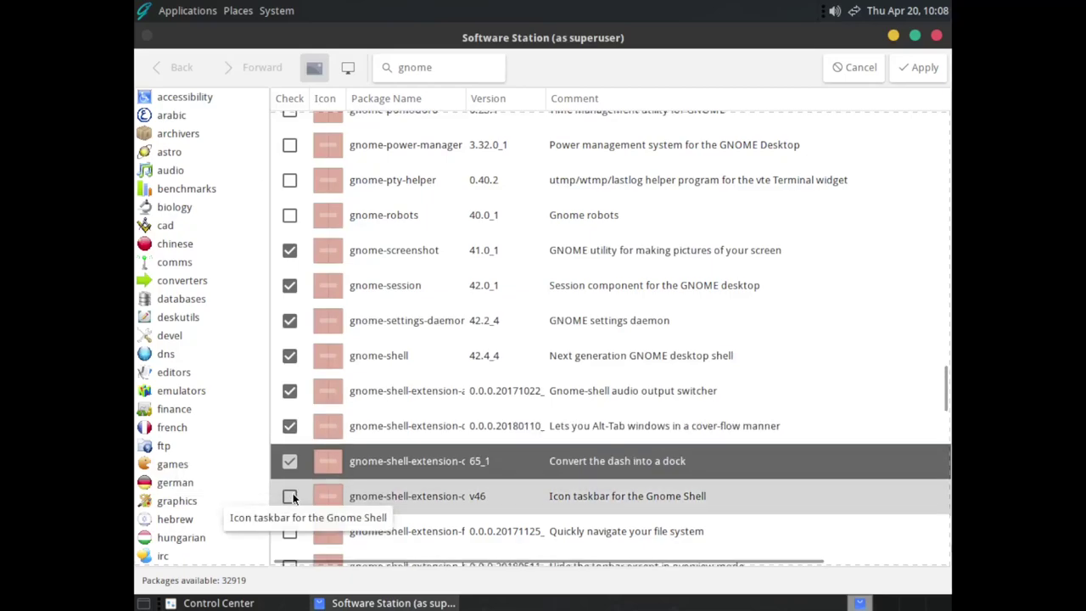
{"action": "left_click", "coordinate": [293, 493]}
{"action": "left_click", "coordinate": [292, 523]}
{"action": "scroll", "coordinate": [293, 524], "scroll_direction": "down", "scroll_amount": 3}
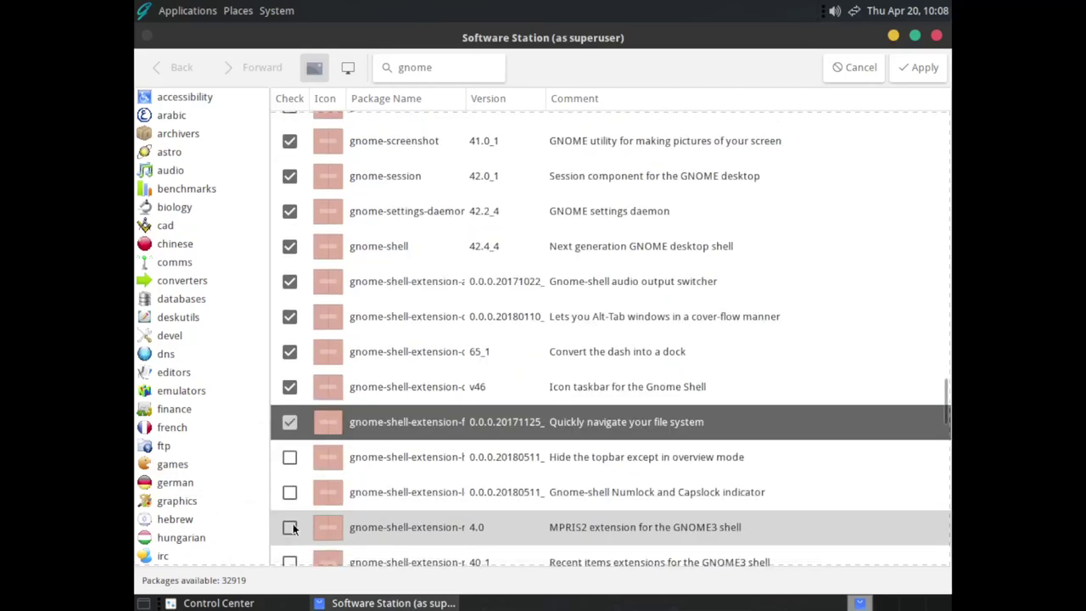
Mark the hide-topbar, Numlock/Capslock, MPRIS2, Recent items, trash, Weather and app-icons extensions.
{"action": "left_click", "coordinate": [285, 456]}
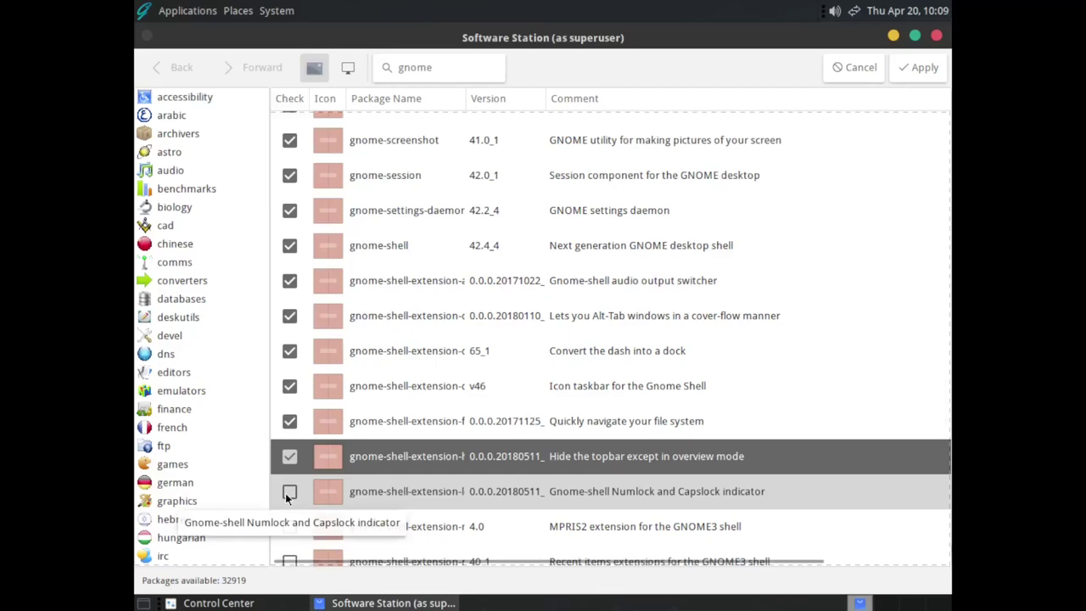
{"action": "left_click", "coordinate": [286, 494]}
{"action": "left_click", "coordinate": [291, 527]}
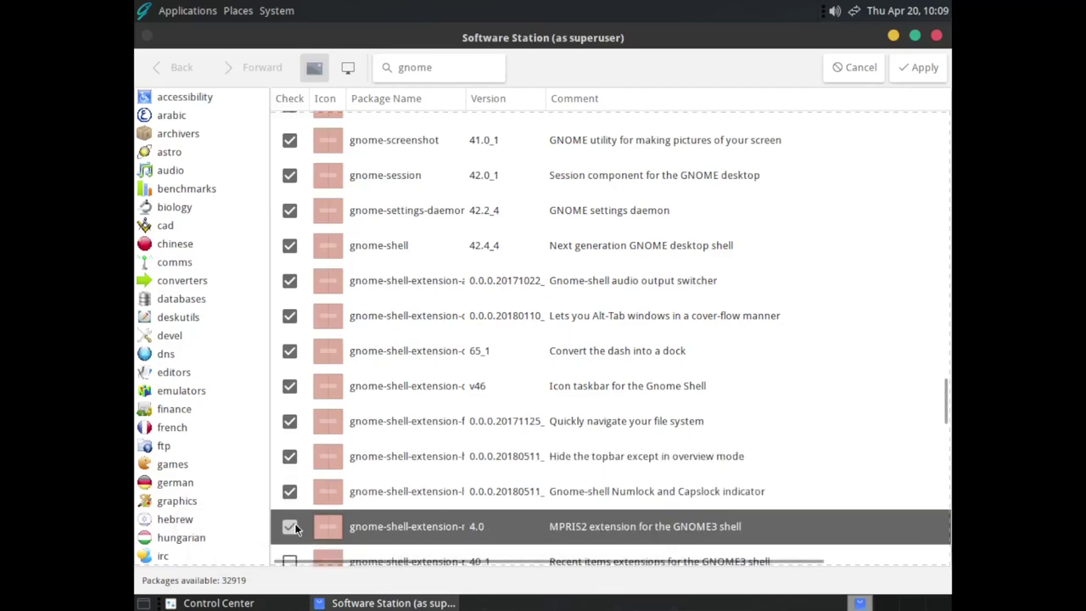
{"action": "scroll", "coordinate": [291, 521], "scroll_direction": "down", "scroll_amount": 2}
{"action": "scroll", "coordinate": [288, 475], "scroll_direction": "down", "scroll_amount": 1}
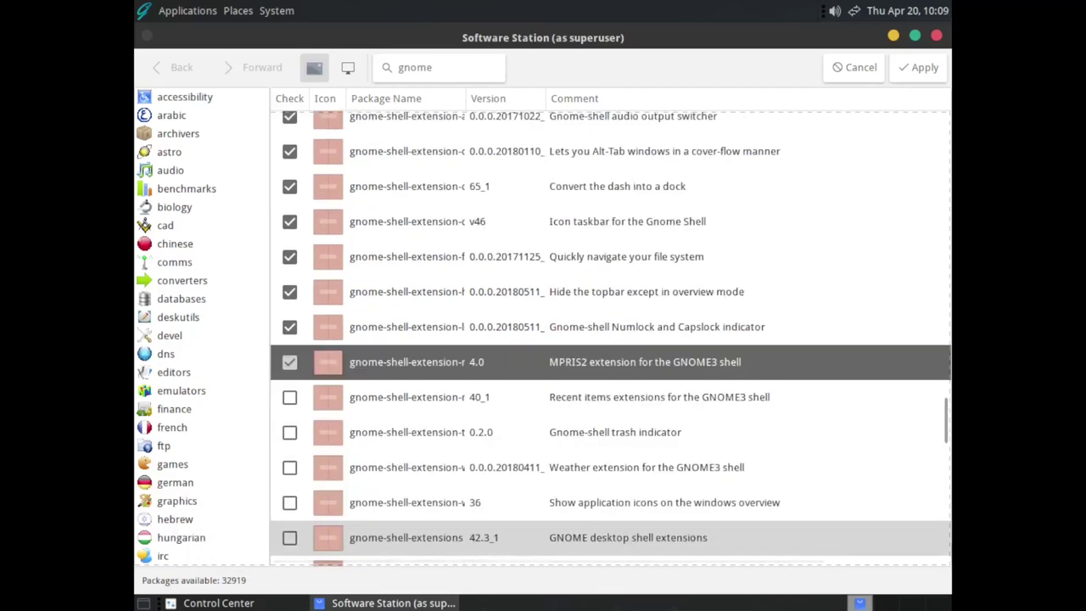
{"action": "left_click", "coordinate": [290, 399]}
{"action": "left_click", "coordinate": [289, 432]}
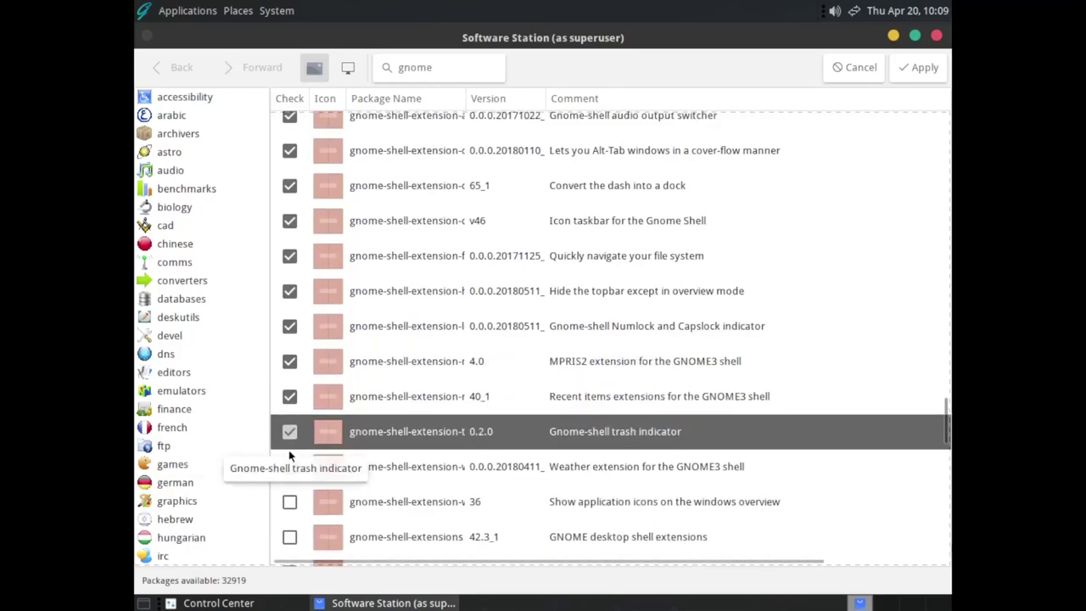
{"action": "left_click", "coordinate": [290, 466]}
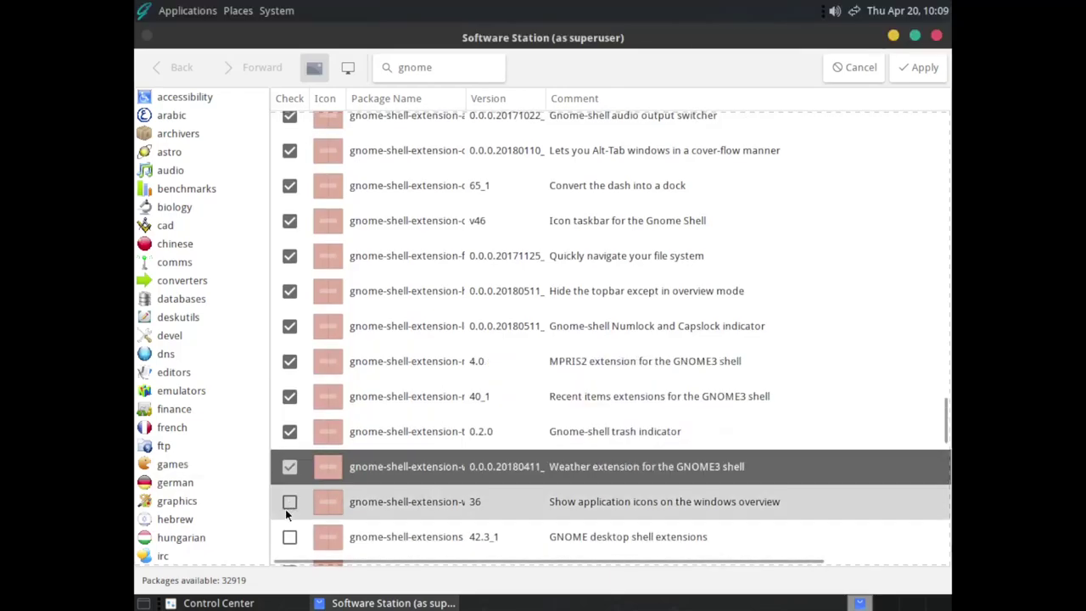
{"action": "left_click", "coordinate": [288, 502]}
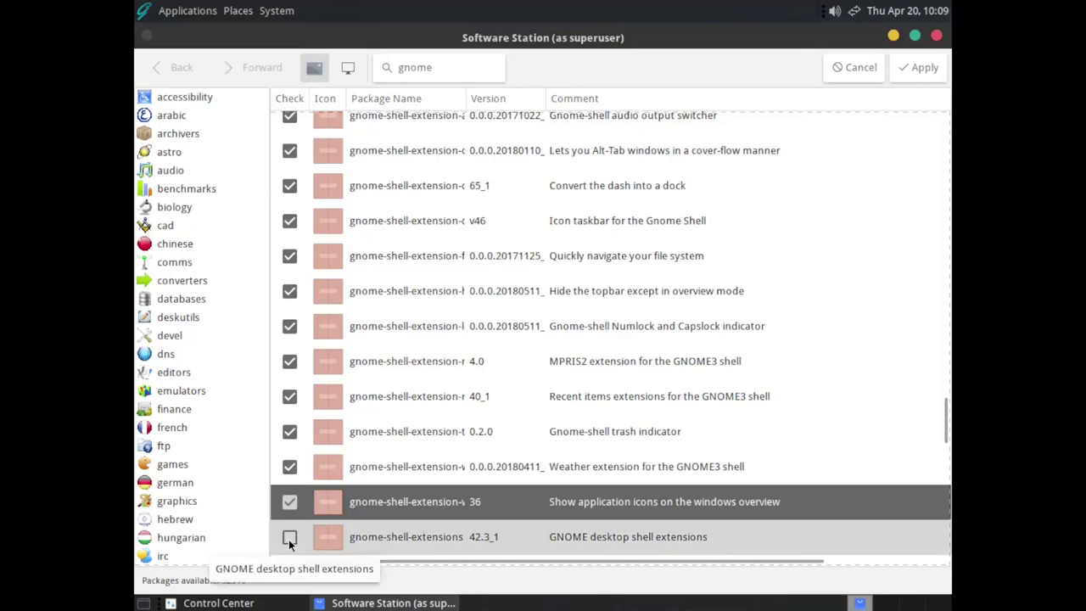
Mark gnome-shell-extensions, gnome-sound-recorder, gnome-ssh-askpass, gnome-system-monitor and gnome-terminal for installation.
{"action": "left_click", "coordinate": [290, 538]}
{"action": "scroll", "coordinate": [290, 538], "scroll_direction": "down", "scroll_amount": 1}
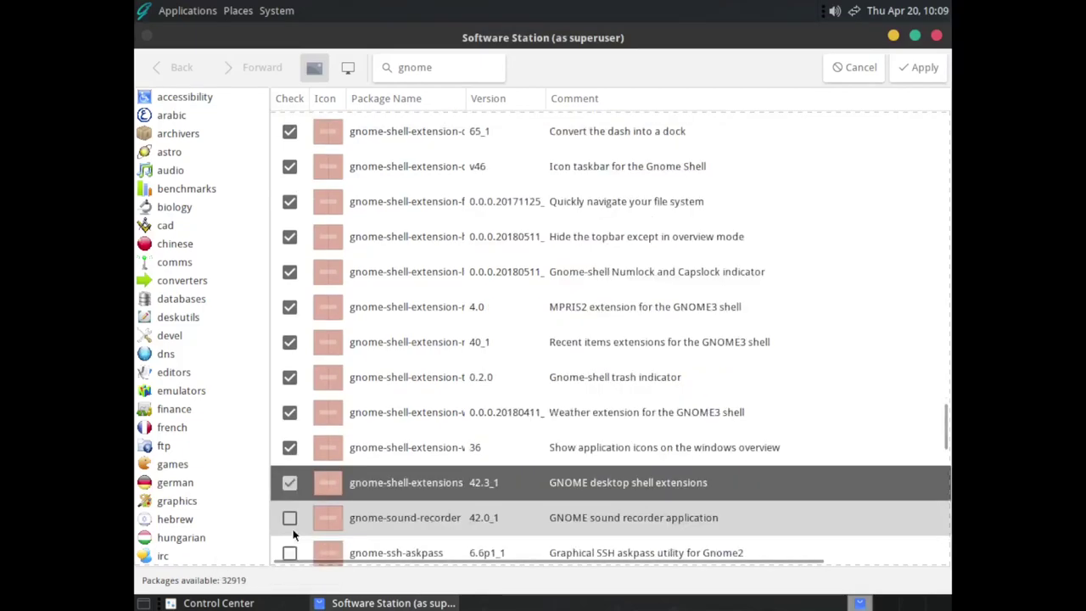
{"action": "scroll", "coordinate": [293, 518], "scroll_direction": "down", "scroll_amount": 1}
{"action": "scroll", "coordinate": [287, 513], "scroll_direction": "down", "scroll_amount": 1}
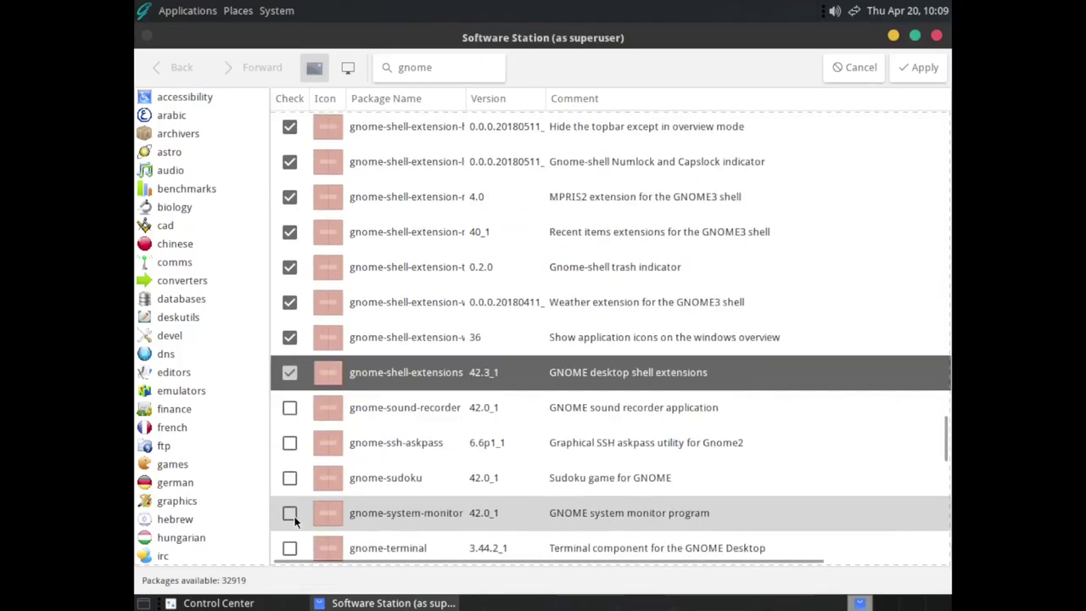
{"action": "left_click", "coordinate": [290, 409]}
{"action": "left_click", "coordinate": [290, 442]}
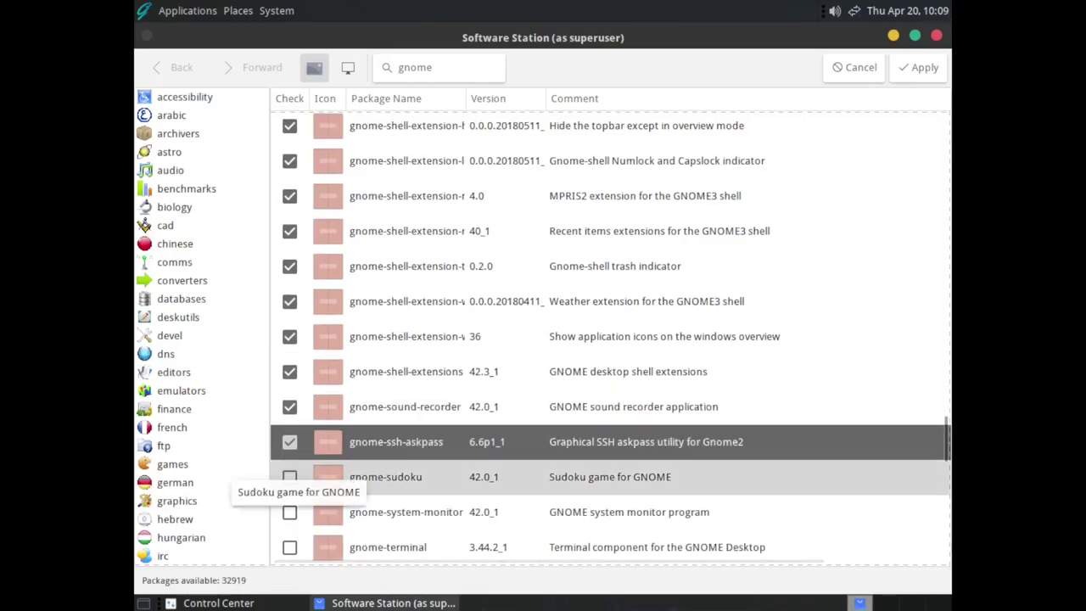
{"action": "left_click", "coordinate": [288, 513]}
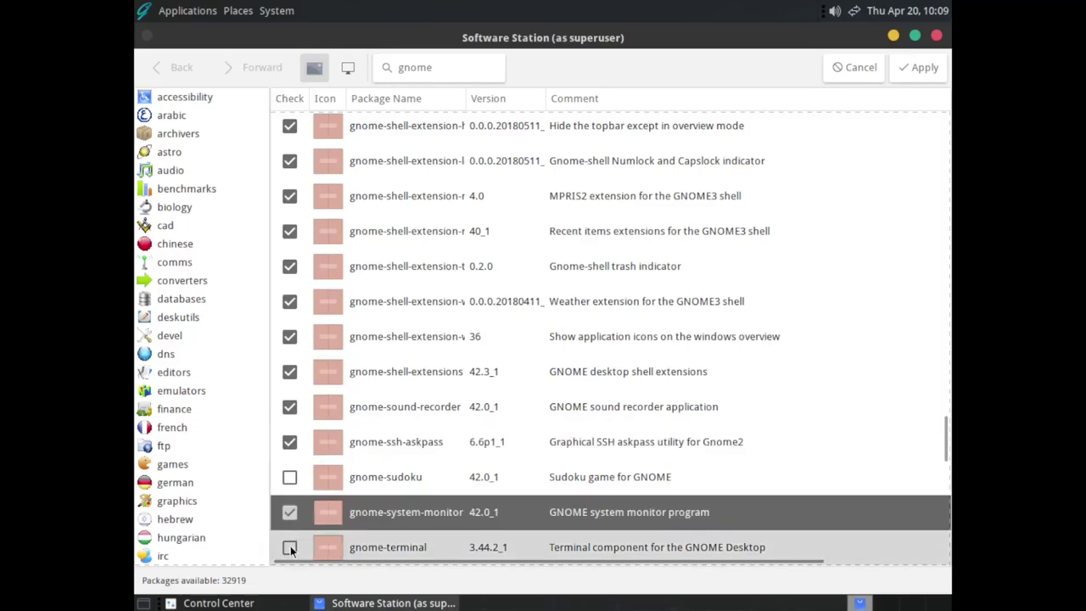
{"action": "left_click", "coordinate": [289, 548]}
Mark gnome-text-editor, gnome-themes, gnome-themes-extra and gnome-tweaks for installation.
{"action": "scroll", "coordinate": [312, 521], "scroll_direction": "down", "scroll_amount": 2}
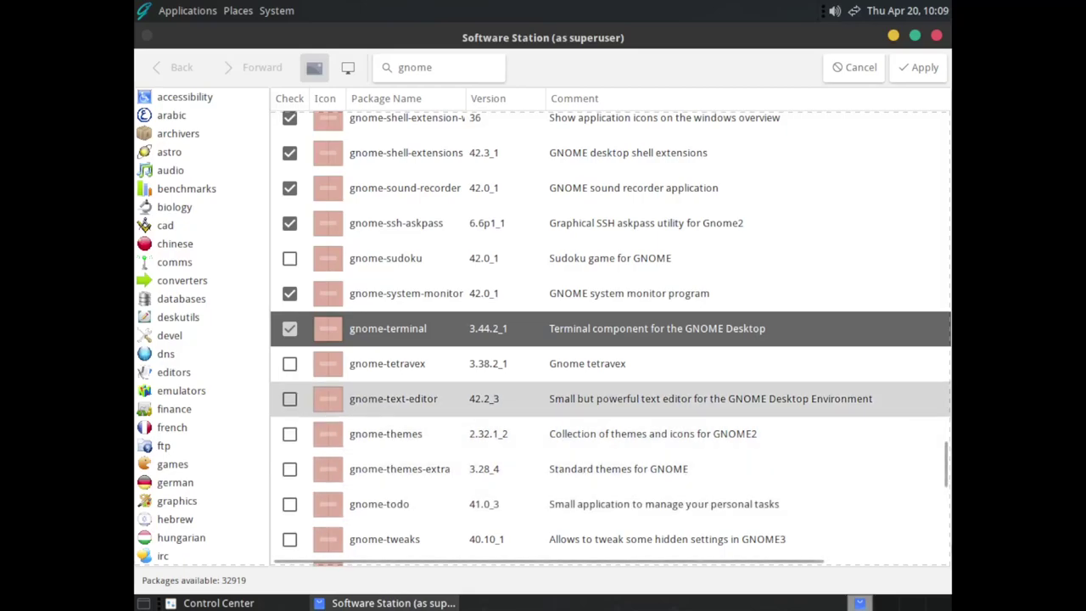
{"action": "left_click", "coordinate": [288, 399]}
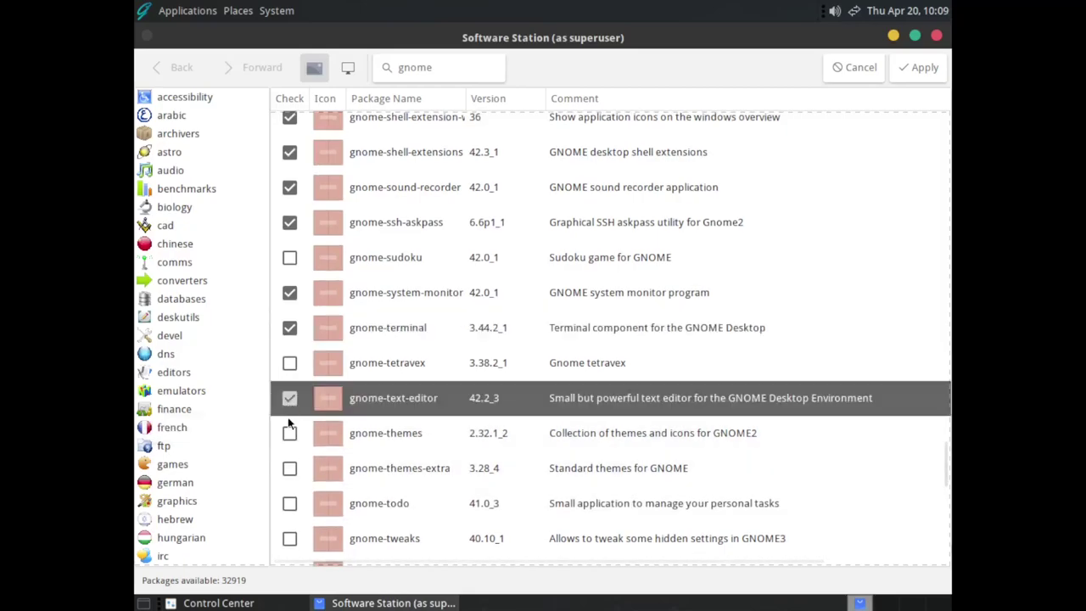
{"action": "left_click", "coordinate": [286, 437]}
{"action": "left_click", "coordinate": [289, 469]}
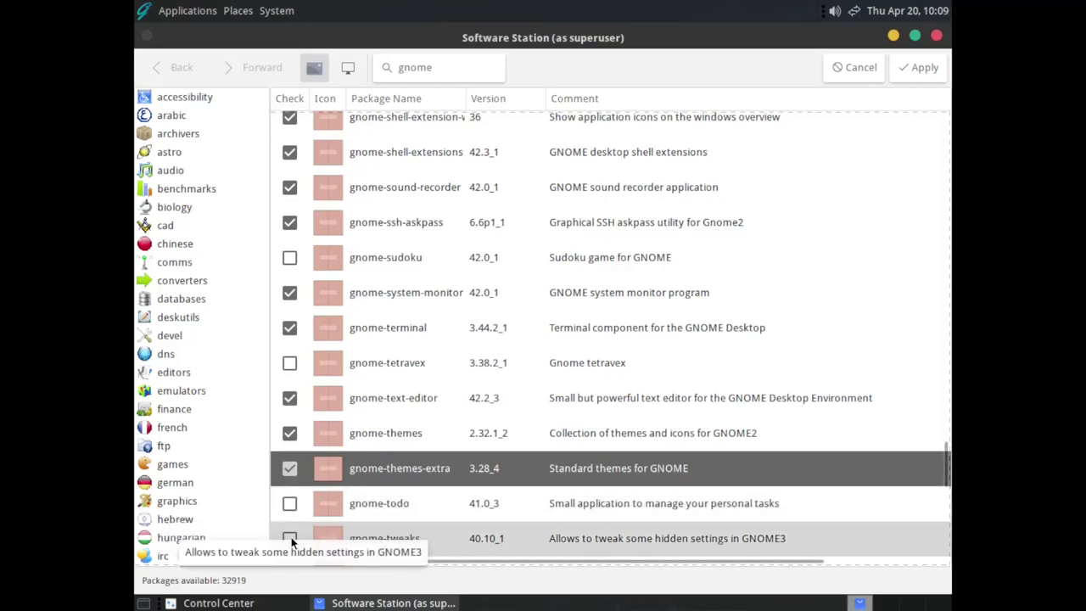
{"action": "left_click", "coordinate": [290, 539]}
Mark gnome-user-docs, gnome-utils, gnome-video-effects and gnome-weather for installation.
{"action": "scroll", "coordinate": [315, 512], "scroll_direction": "down", "scroll_amount": 2}
{"action": "scroll", "coordinate": [315, 512], "scroll_direction": "down", "scroll_amount": 3}
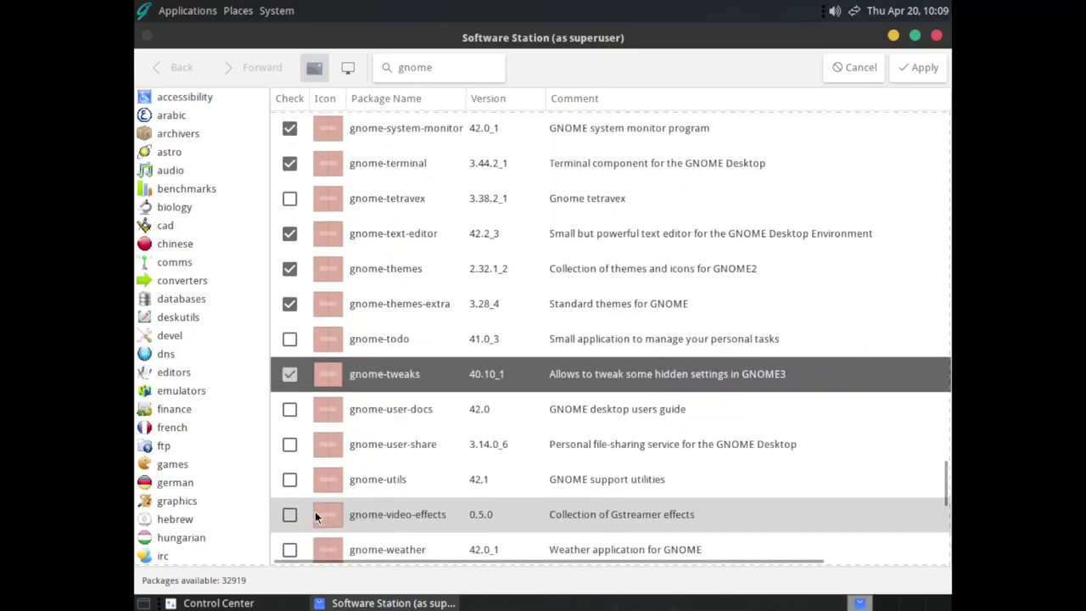
{"action": "scroll", "coordinate": [315, 516], "scroll_direction": "down", "scroll_amount": 3}
{"action": "scroll", "coordinate": [315, 516], "scroll_direction": "down", "scroll_amount": 3}
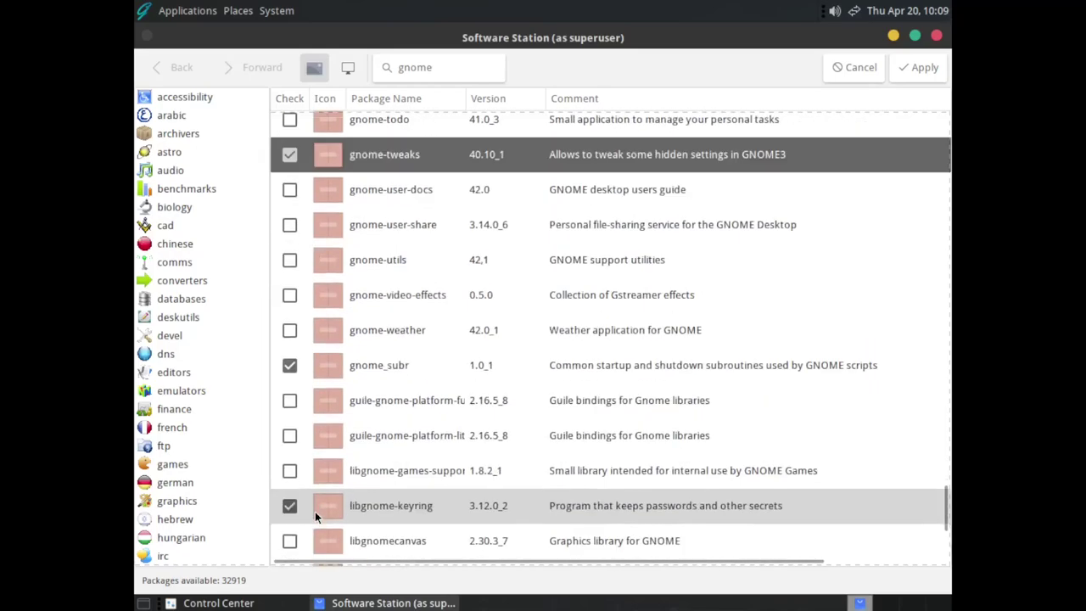
{"action": "left_click", "coordinate": [290, 190]}
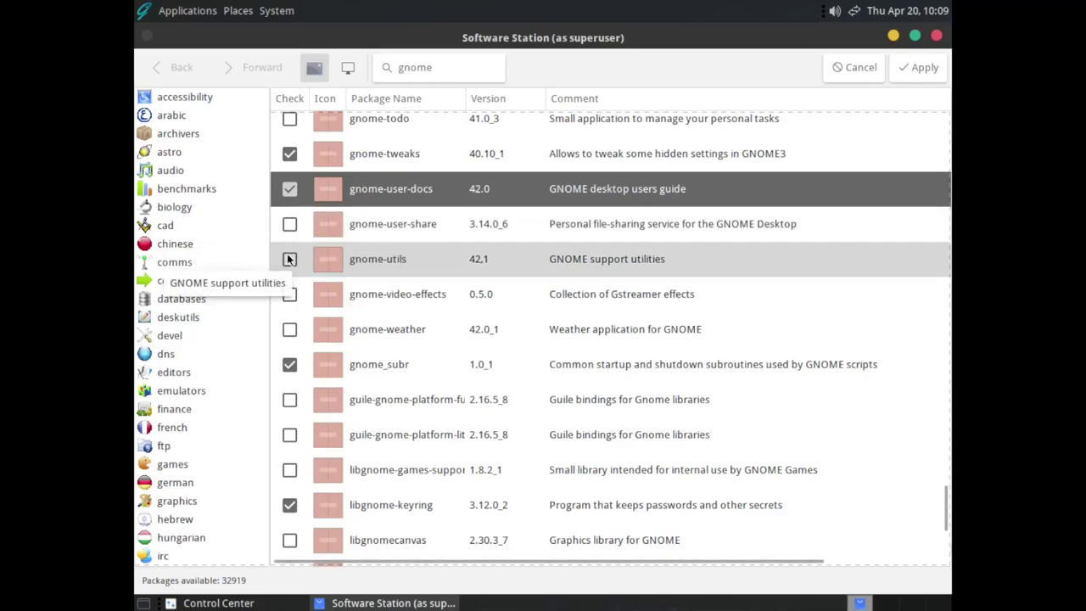
{"action": "left_click", "coordinate": [290, 258]}
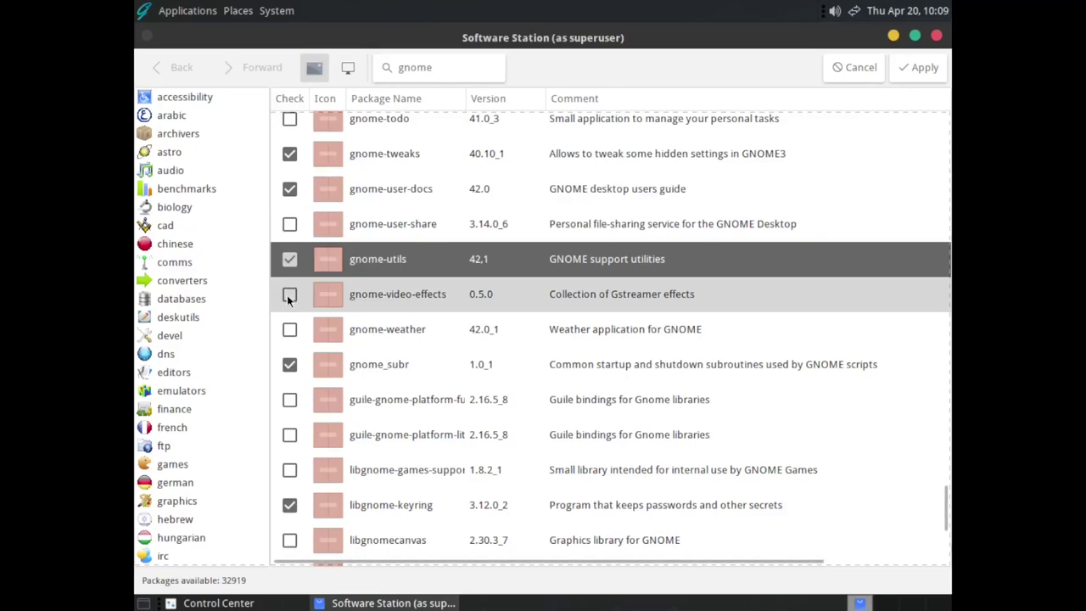
{"action": "left_click", "coordinate": [287, 295]}
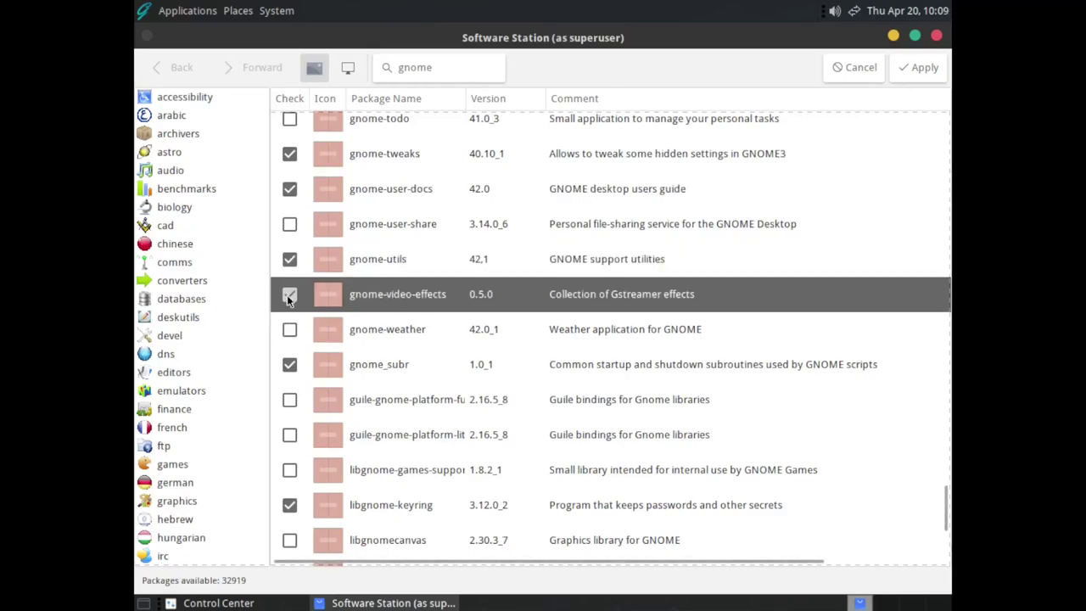
{"action": "left_click", "coordinate": [285, 336]}
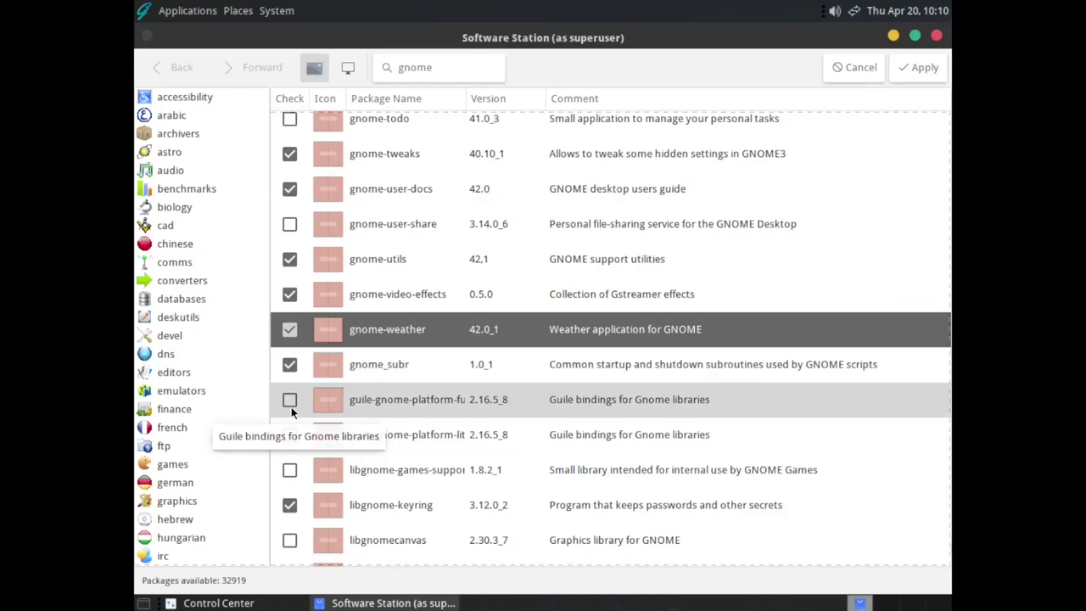
Mark gnome-mplayer for installation and scroll back up the package list.
{"action": "scroll", "coordinate": [291, 411], "scroll_direction": "down", "scroll_amount": 5}
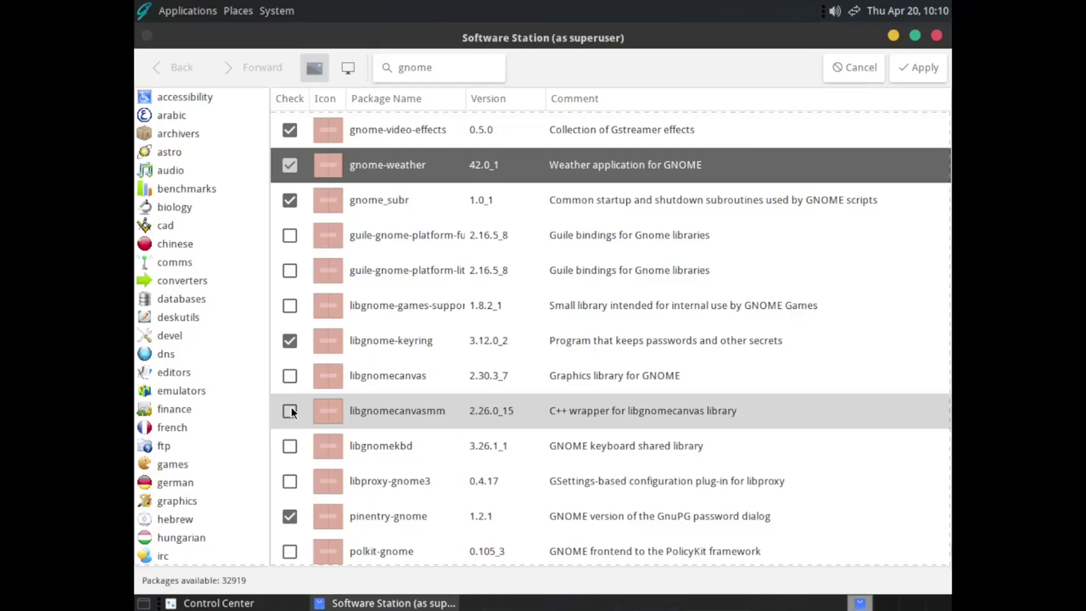
{"action": "scroll", "coordinate": [284, 145], "scroll_direction": "up", "scroll_amount": 10}
{"action": "left_click", "coordinate": [284, 145]}
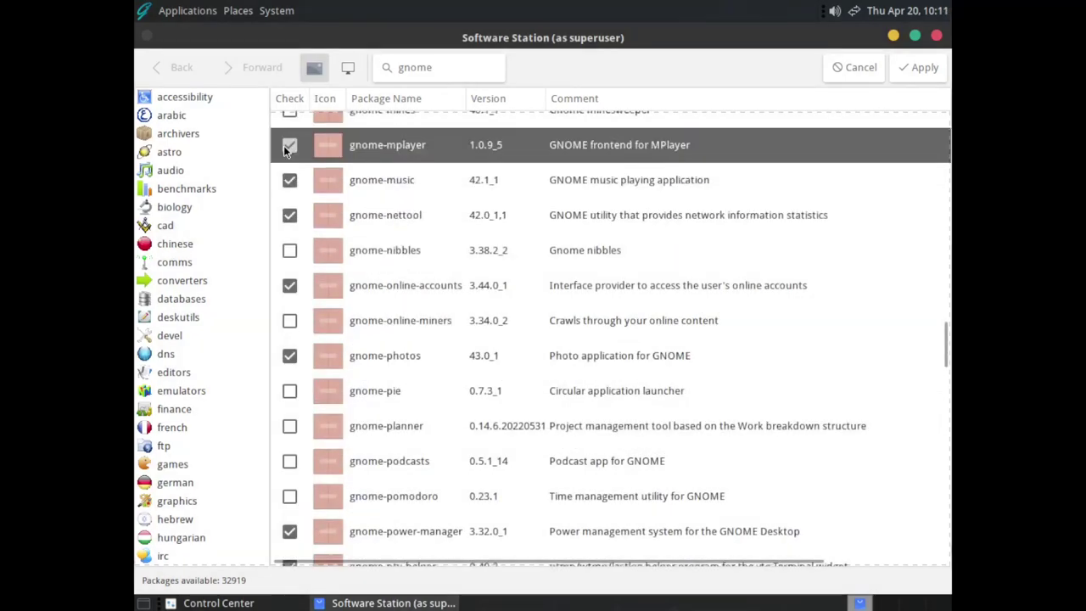
{"action": "scroll", "coordinate": [313, 164], "scroll_direction": "up", "scroll_amount": 3}
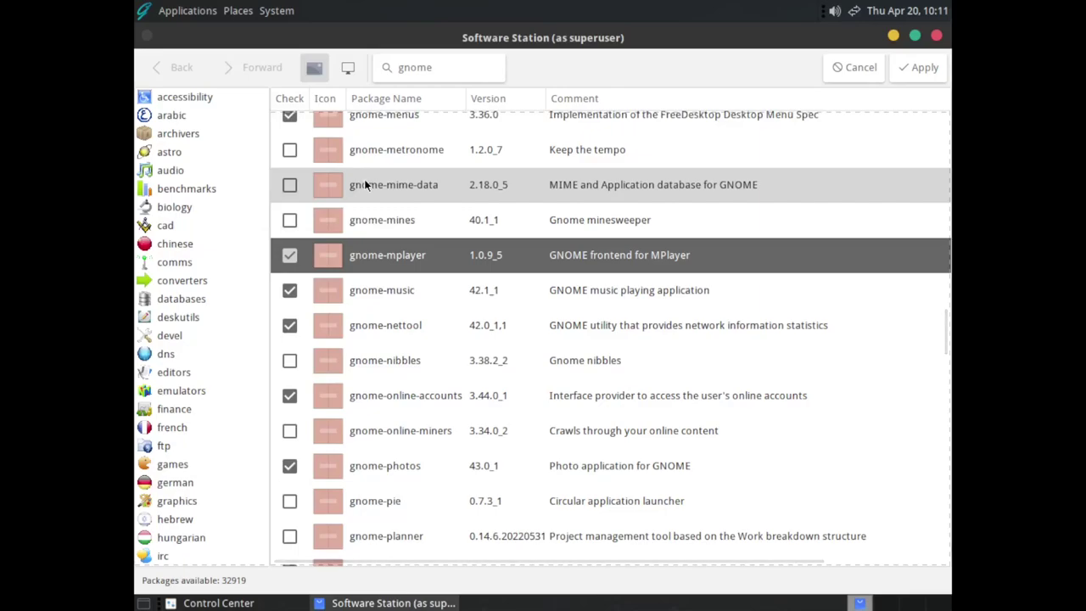
{"action": "scroll", "coordinate": [365, 185], "scroll_direction": "up", "scroll_amount": 5}
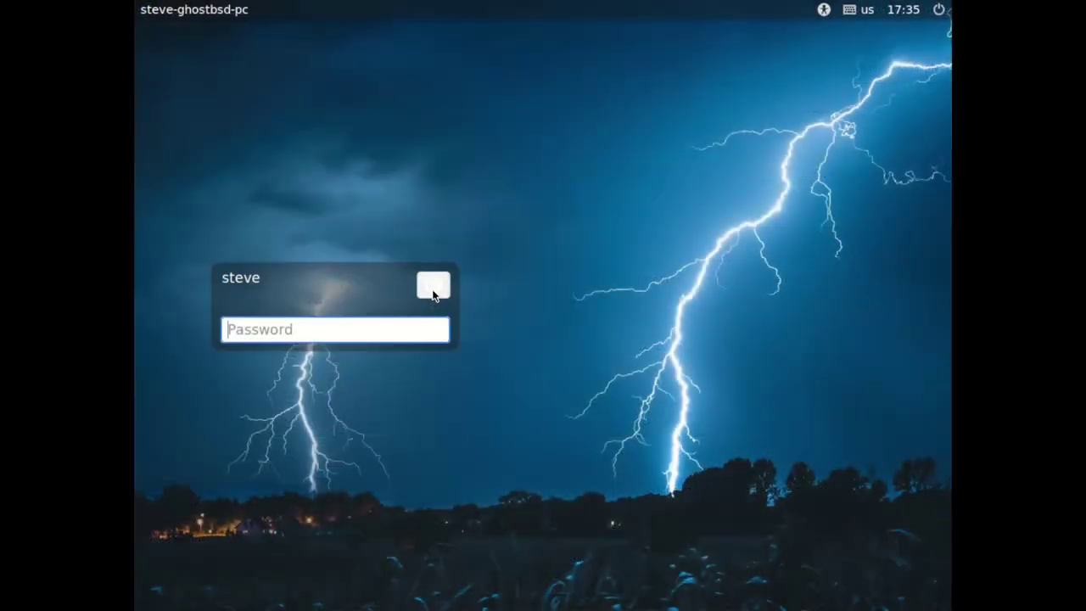
Pick the GNOME on Xorg session at the login screen and start typing the password.
{"action": "left_click", "coordinate": [433, 293]}
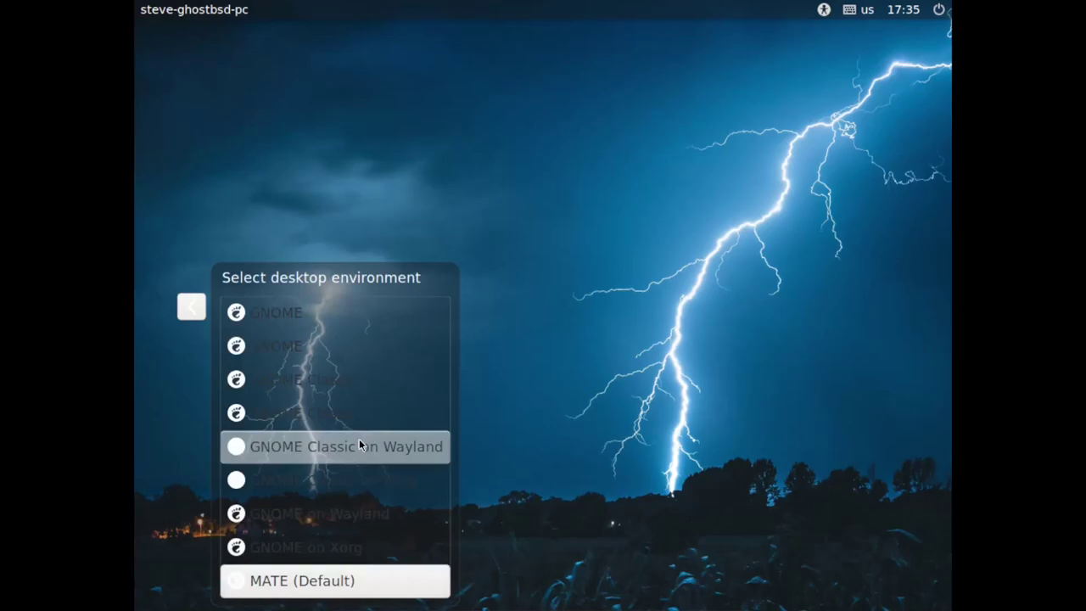
{"action": "left_click", "coordinate": [362, 453]}
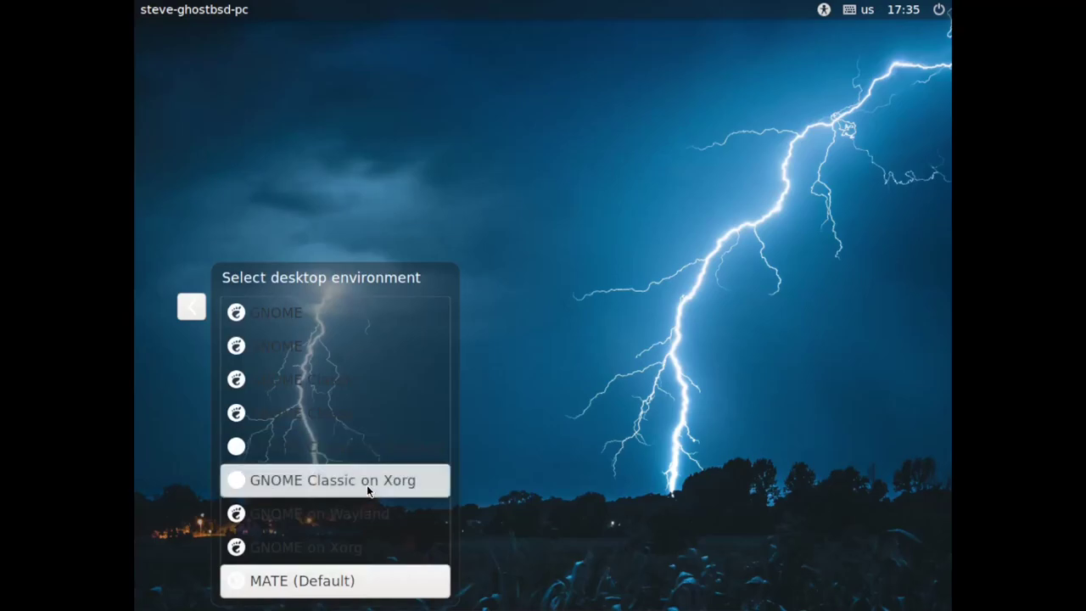
{"action": "left_click", "coordinate": [364, 549]}
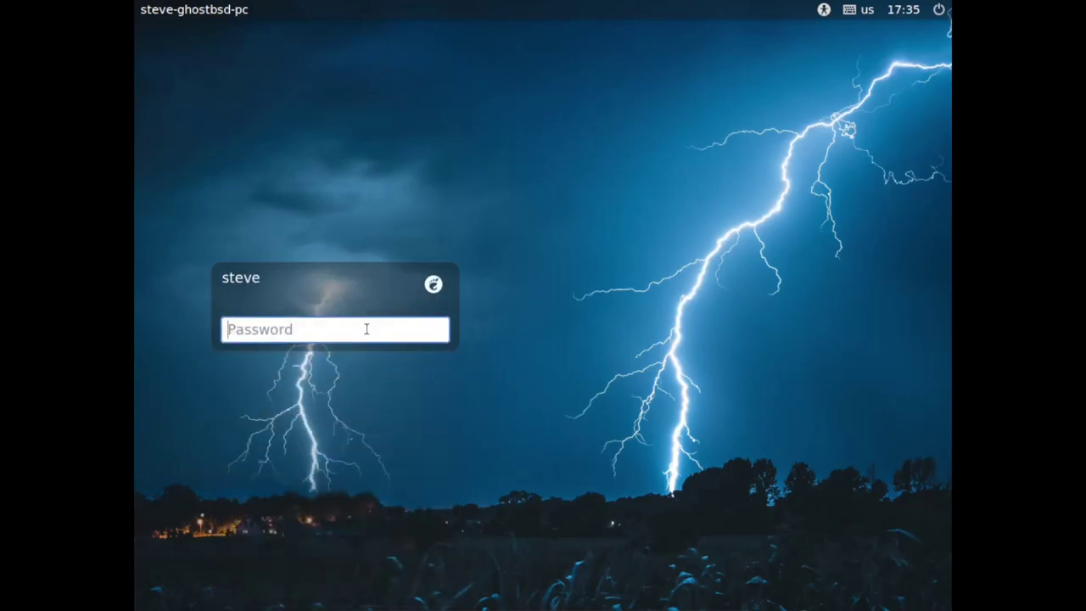
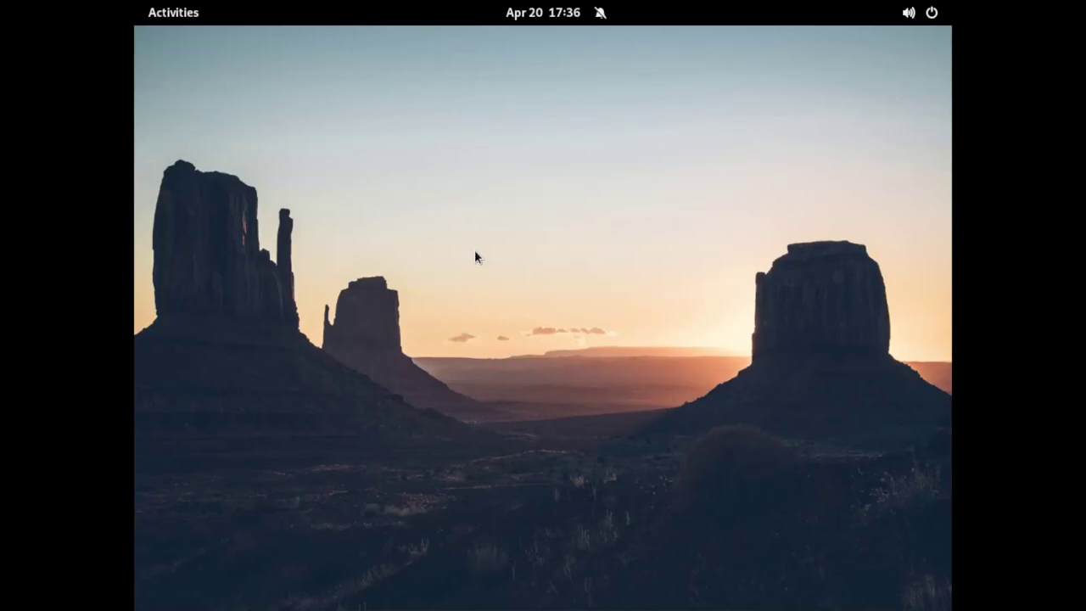
Open Display Settings from the desktop menu and leave the resolution at 1024×768.
{"action": "right_click", "coordinate": [536, 553]}
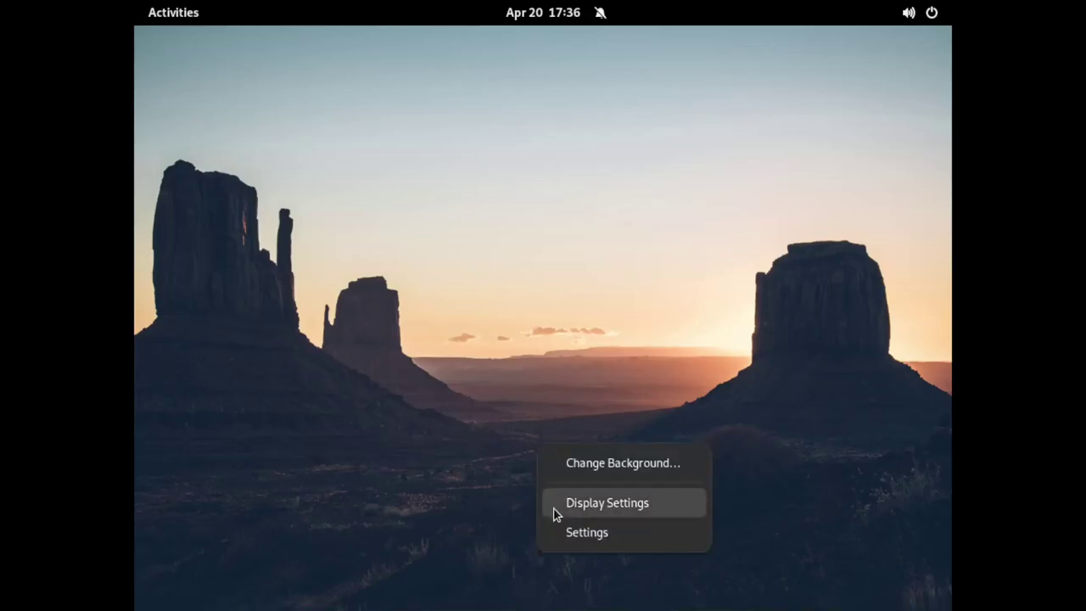
{"action": "left_click", "coordinate": [581, 504]}
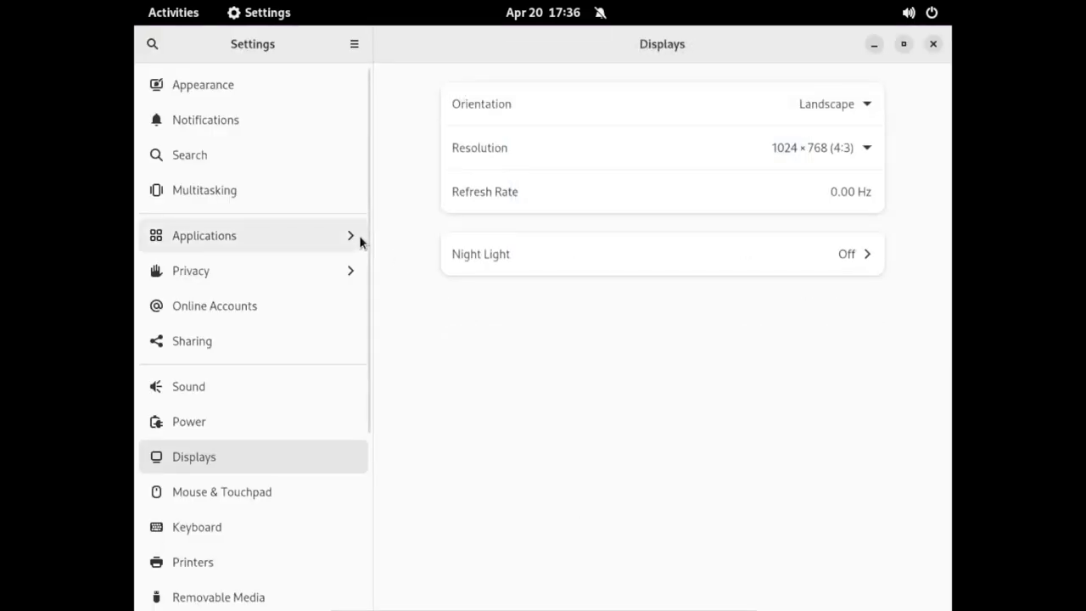
{"action": "left_click", "coordinate": [869, 147]}
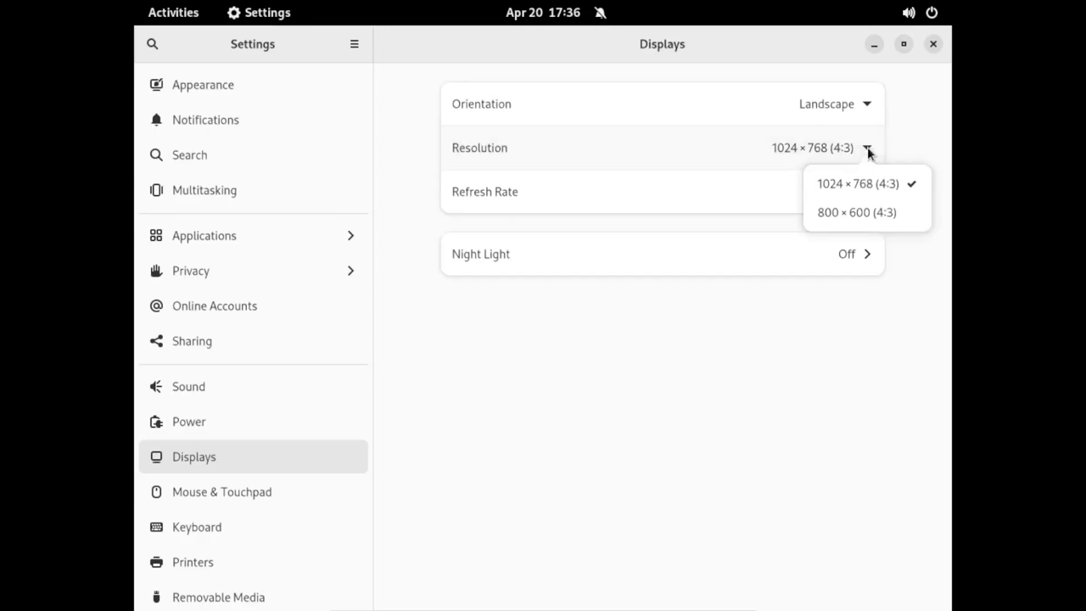
{"action": "left_click", "coordinate": [867, 147]}
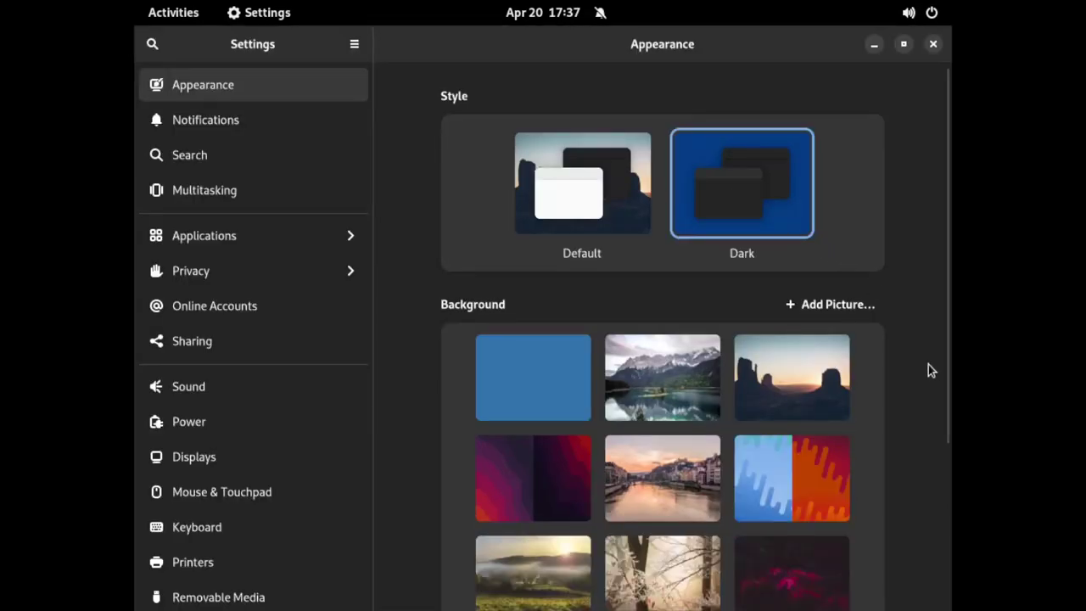
Set the misty lake picture as the desktop background and close Settings.
{"action": "scroll", "coordinate": [934, 374], "scroll_direction": "down", "scroll_amount": 3}
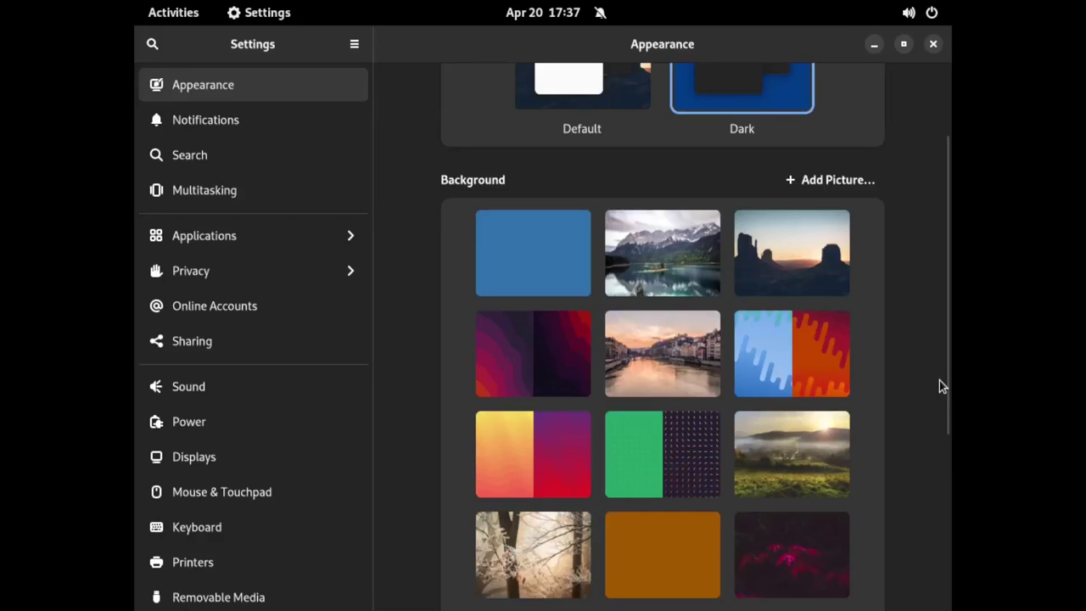
{"action": "scroll", "coordinate": [940, 380], "scroll_direction": "down", "scroll_amount": 3}
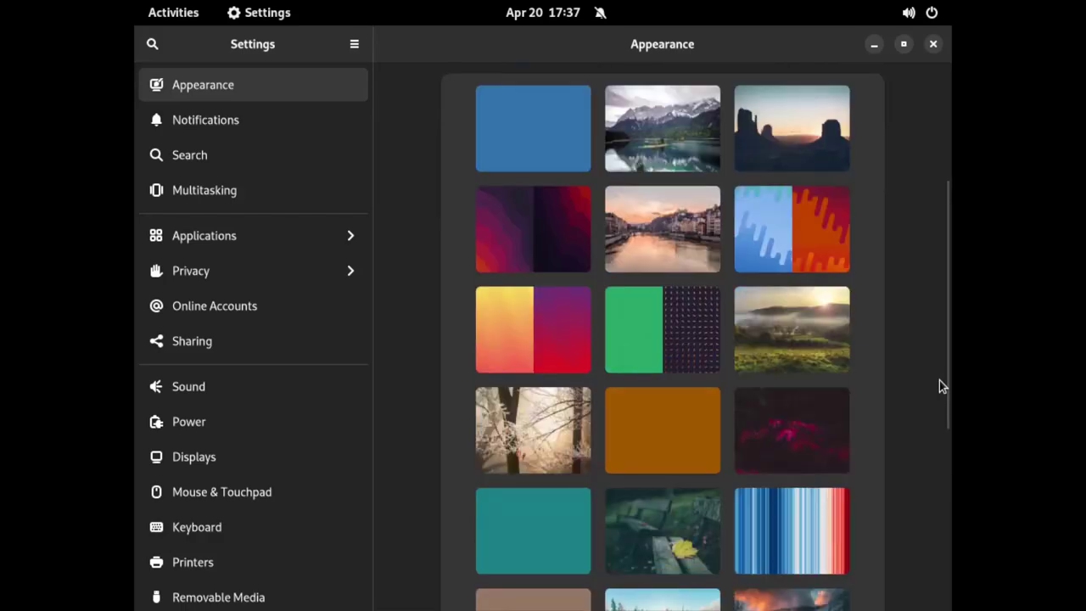
{"action": "scroll", "coordinate": [940, 381], "scroll_direction": "down", "scroll_amount": 3}
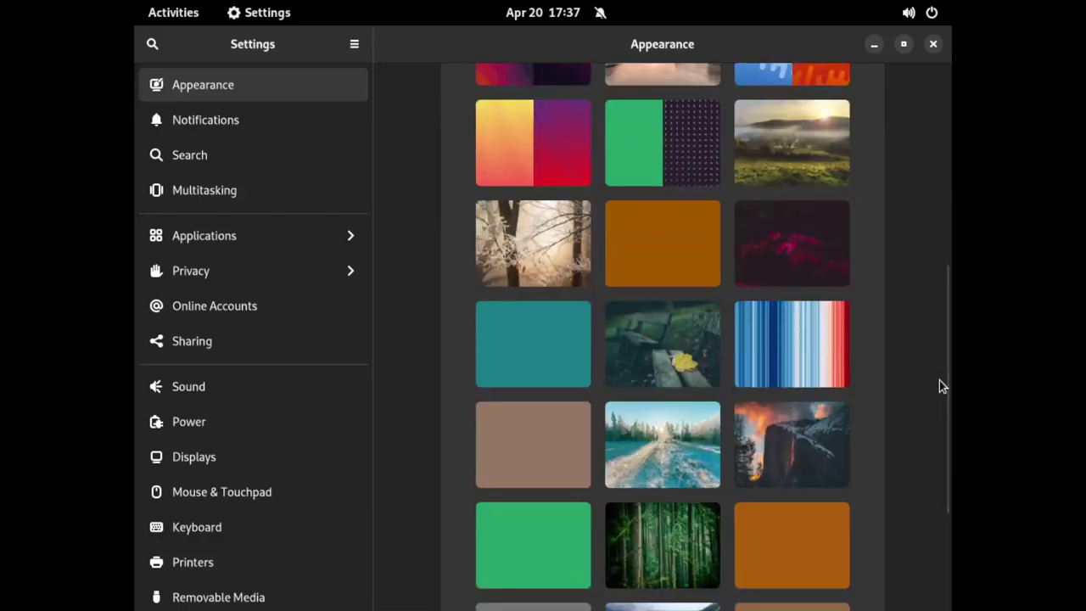
{"action": "scroll", "coordinate": [939, 381], "scroll_direction": "down", "scroll_amount": 3}
{"action": "scroll", "coordinate": [940, 381], "scroll_direction": "down", "scroll_amount": 1}
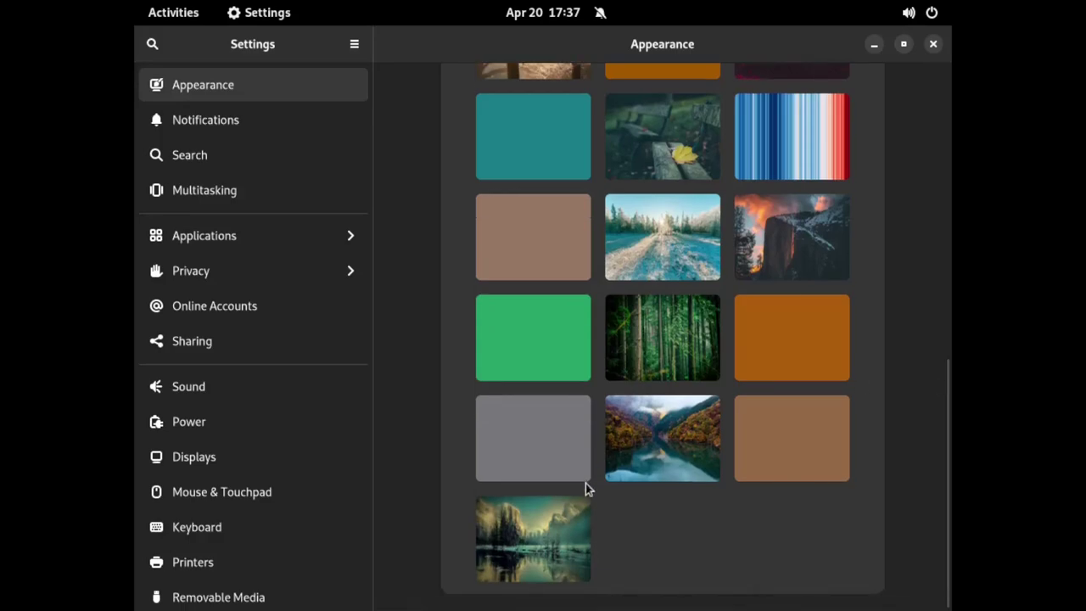
{"action": "left_click", "coordinate": [537, 539]}
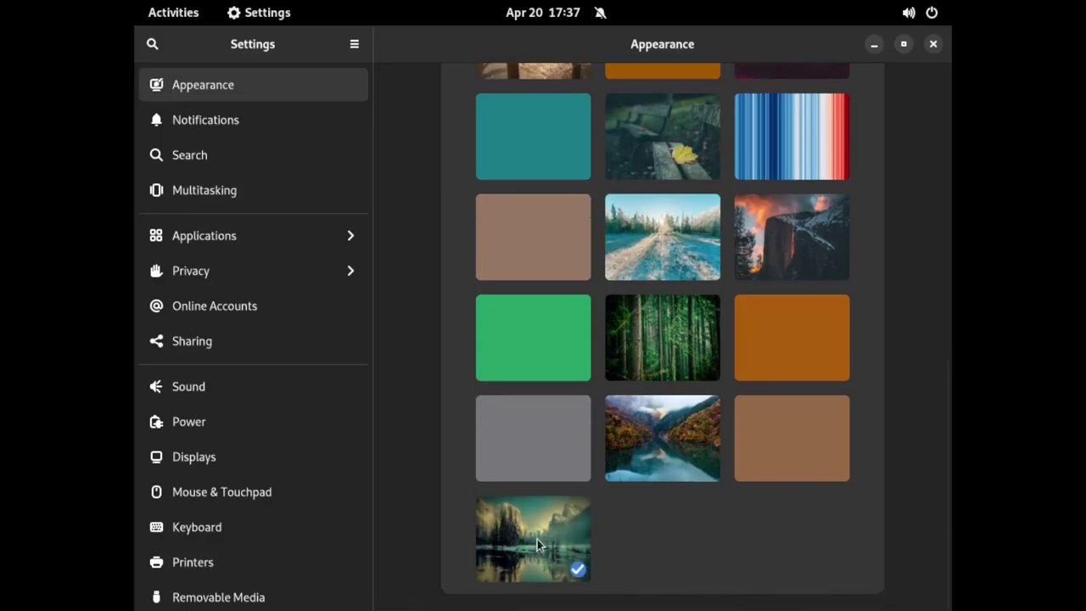
{"action": "left_click", "coordinate": [933, 44]}
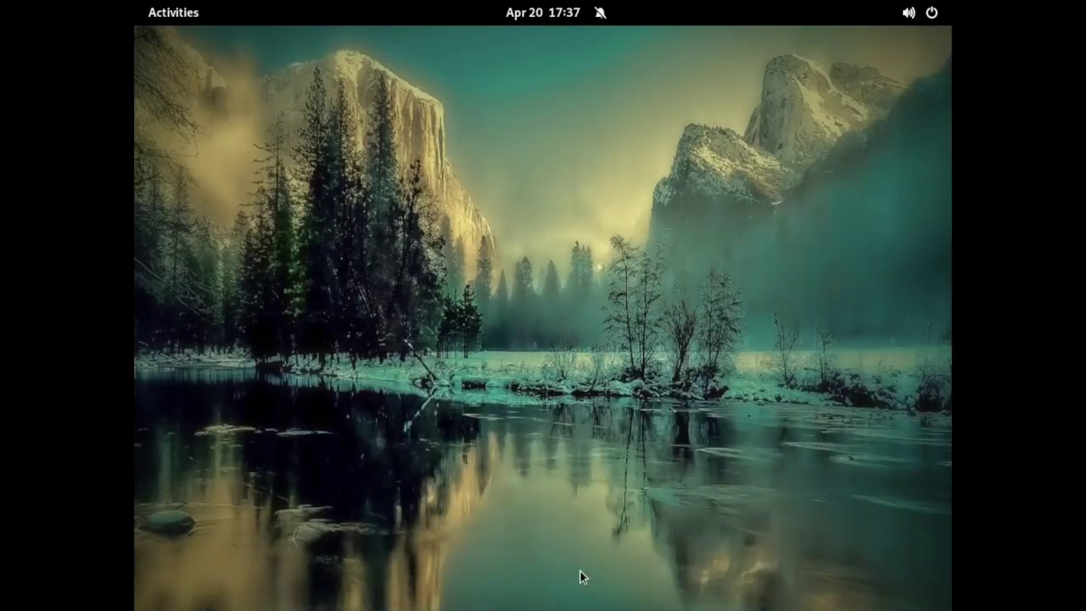
Reopen Settings from the desktop menu and close it again.
{"action": "right_click", "coordinate": [543, 290]}
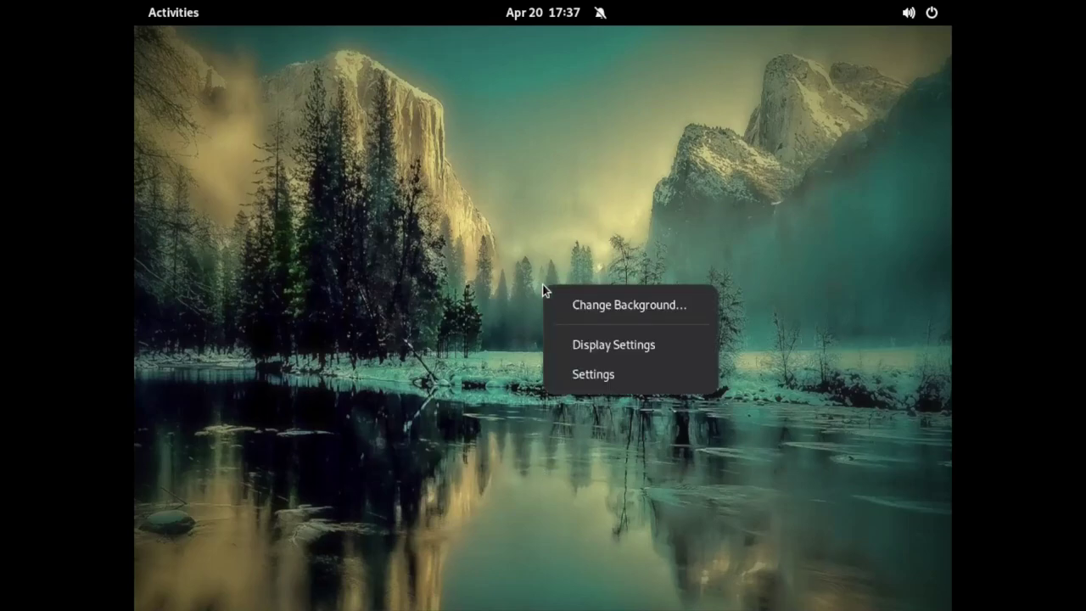
{"action": "left_click", "coordinate": [592, 374]}
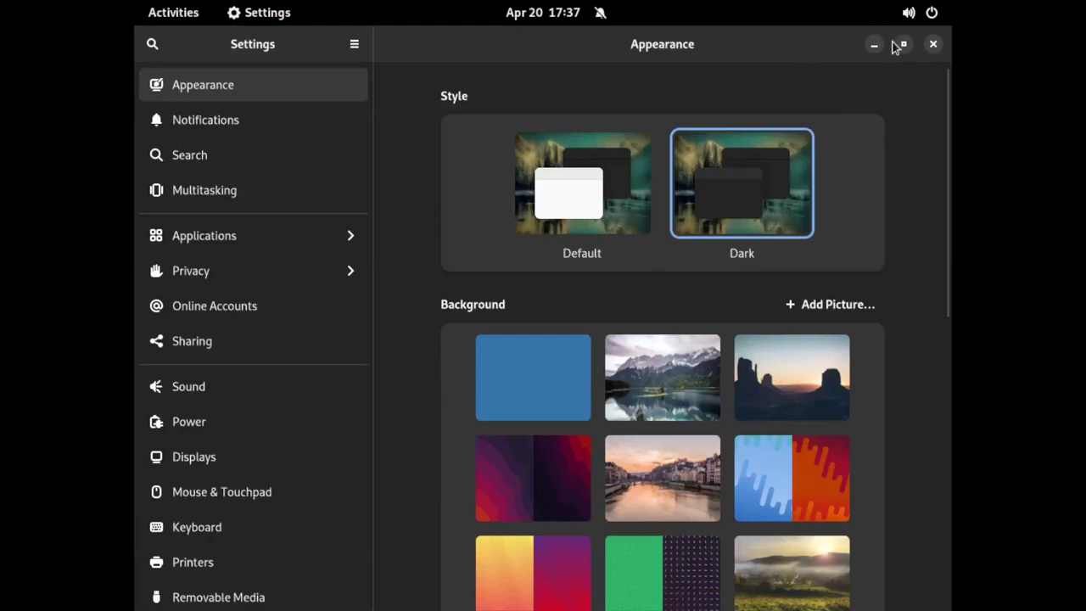
{"action": "left_click", "coordinate": [934, 45]}
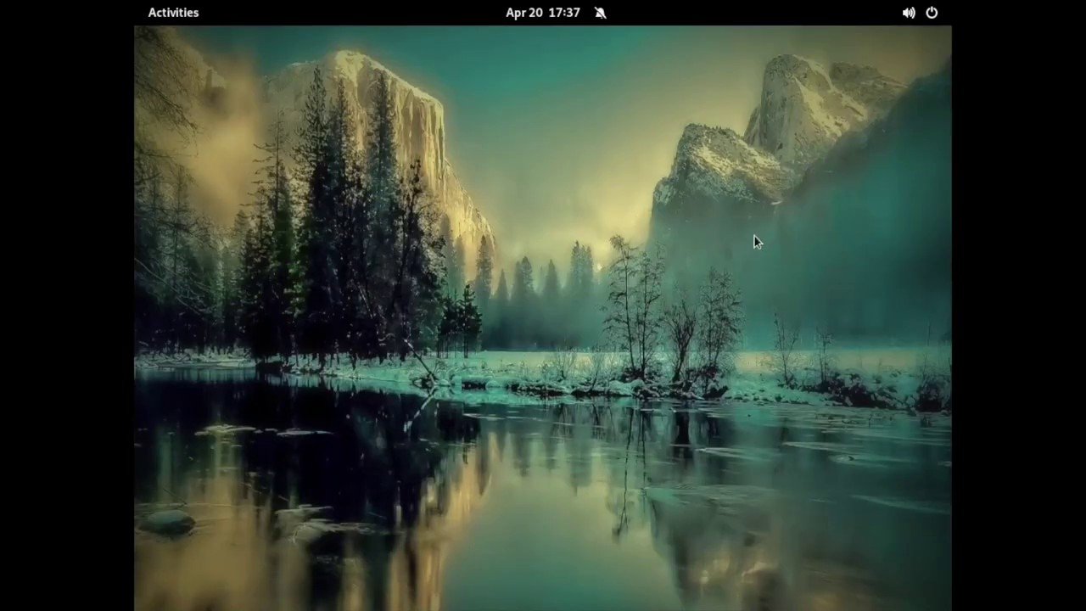
{"action": "right_click", "coordinate": [730, 276]}
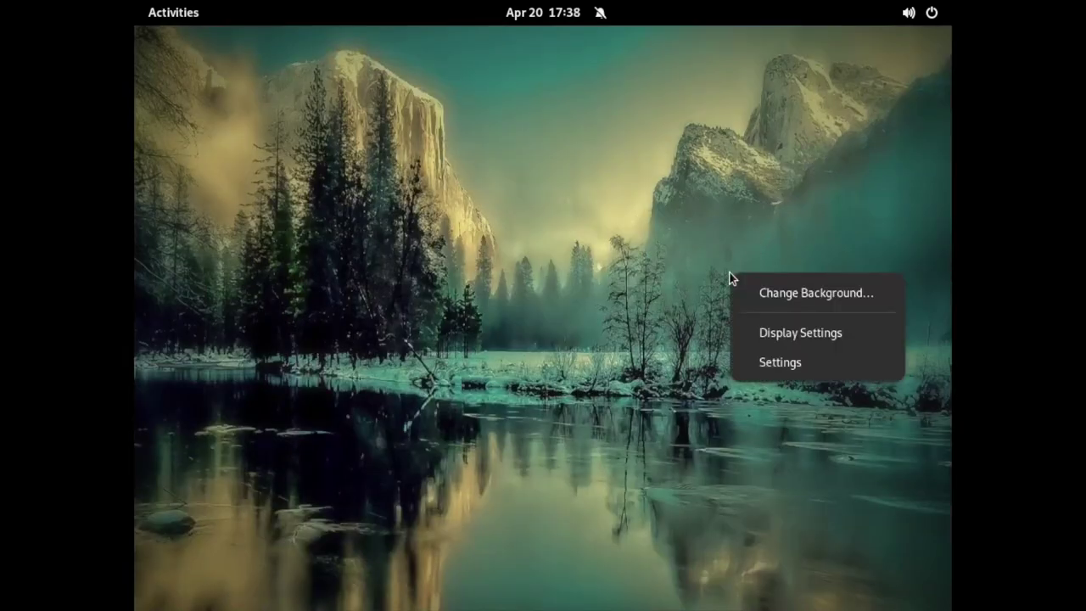
{"action": "left_click", "coordinate": [681, 260]}
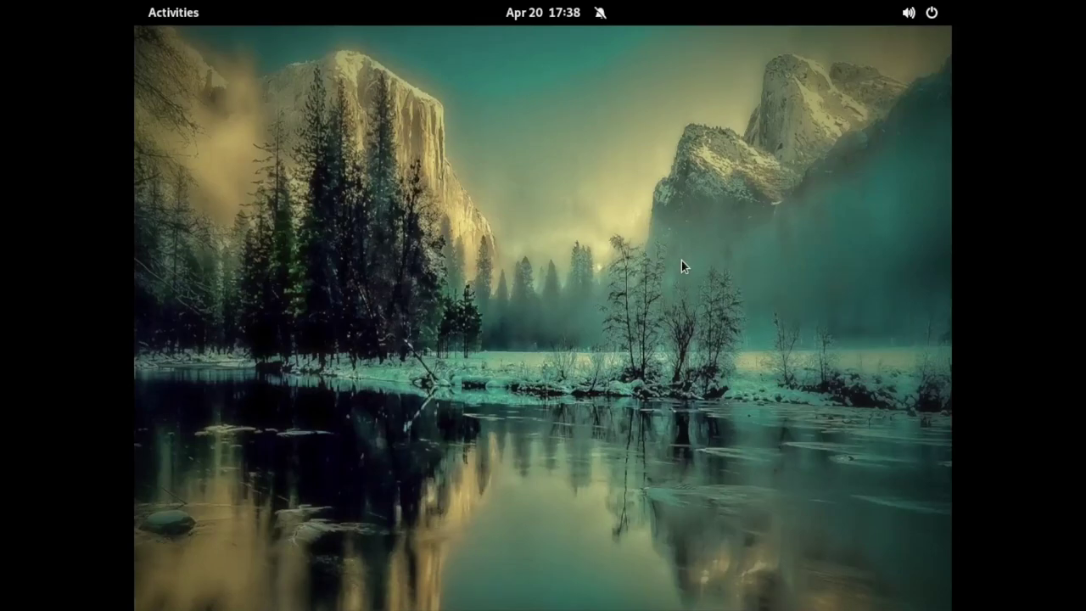
{"action": "key", "text": "super"}
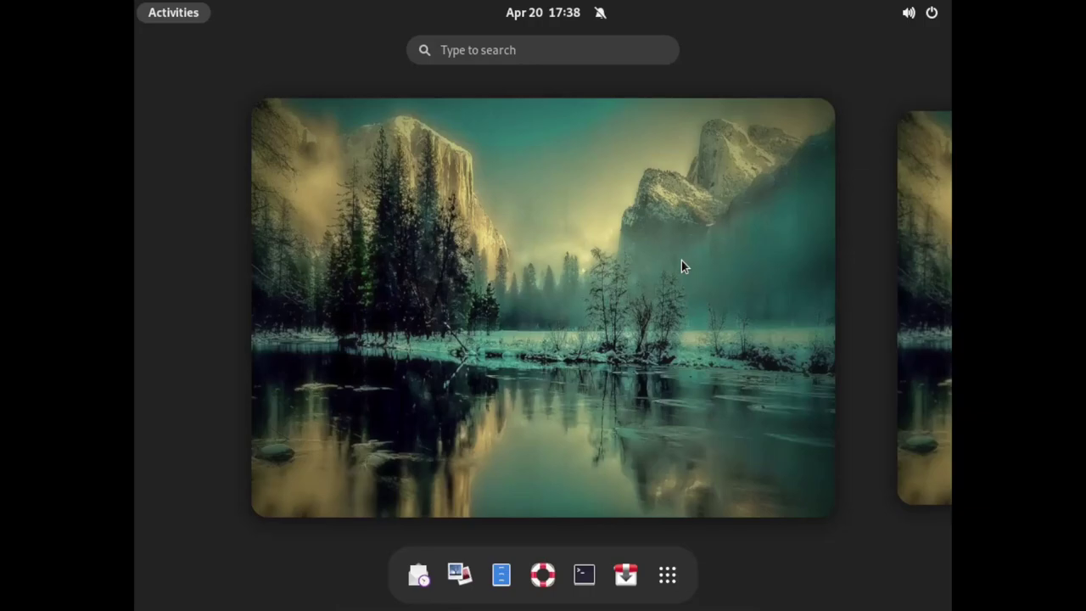
{"action": "left_click", "coordinate": [668, 577]}
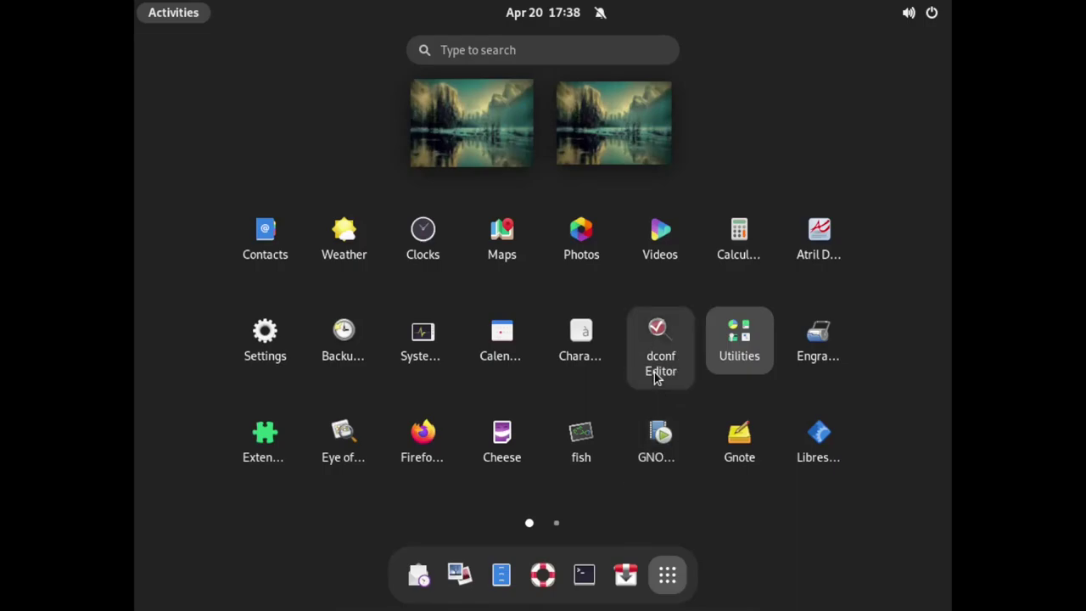
{"action": "scroll", "coordinate": [654, 377], "scroll_direction": "down", "scroll_amount": 1}
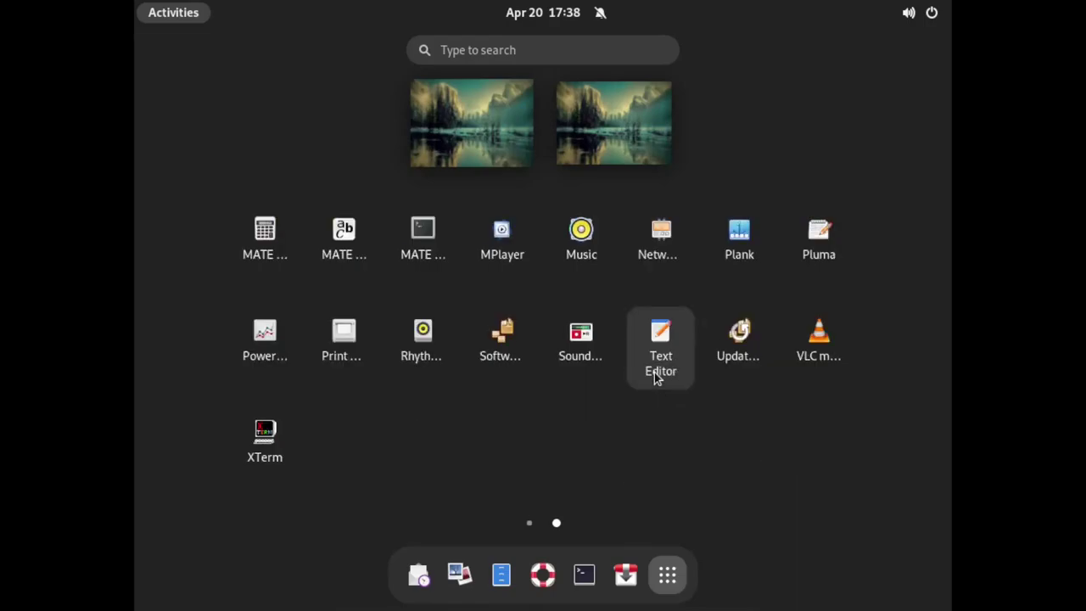
{"action": "scroll", "coordinate": [654, 378], "scroll_direction": "up", "scroll_amount": 1}
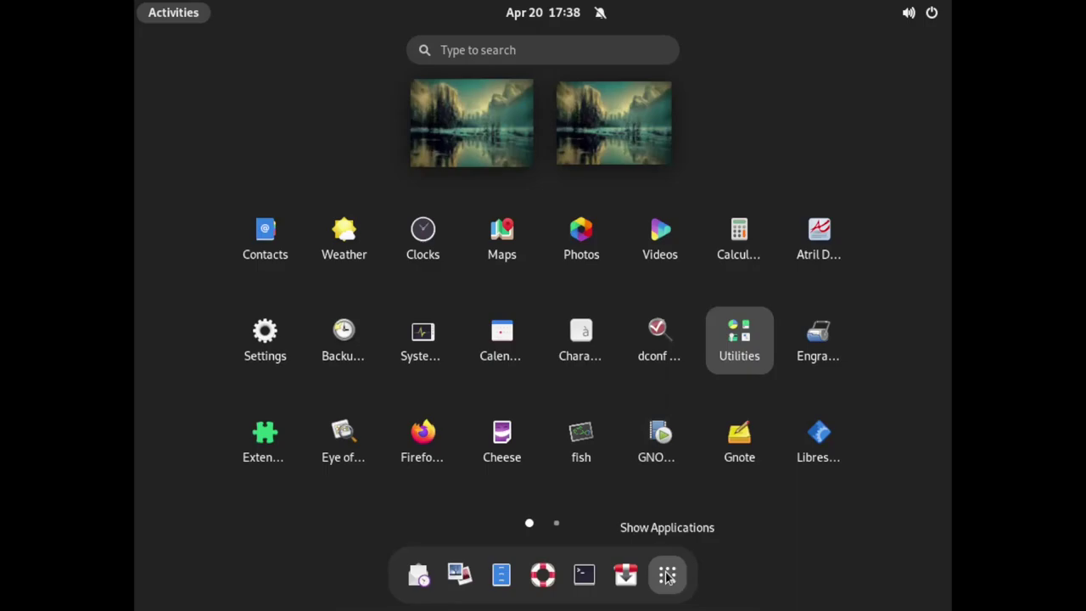
{"action": "left_click", "coordinate": [667, 577]}
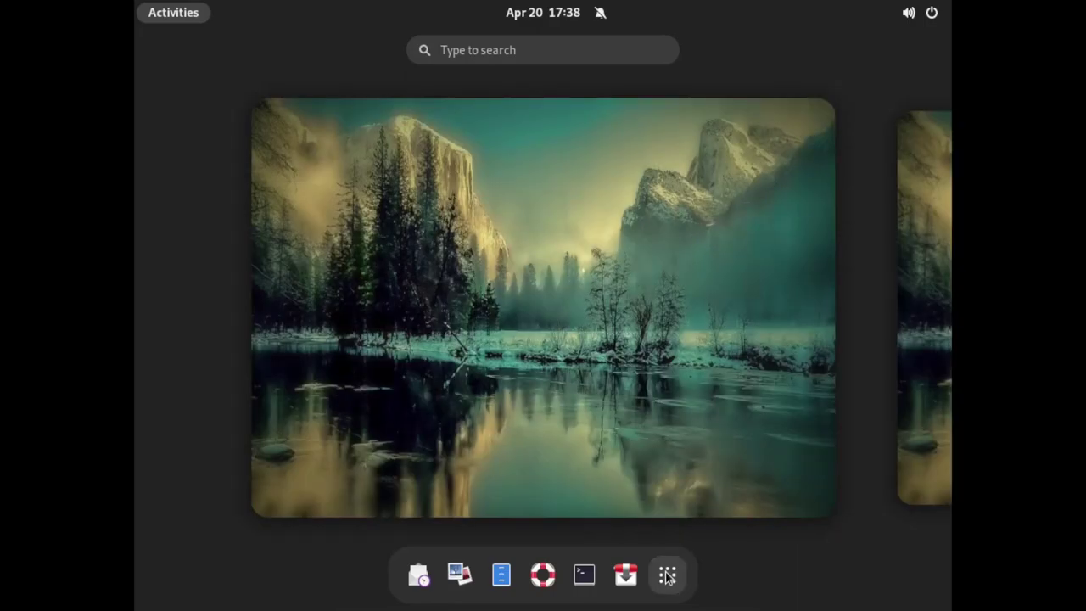
{"action": "left_click", "coordinate": [721, 314]}
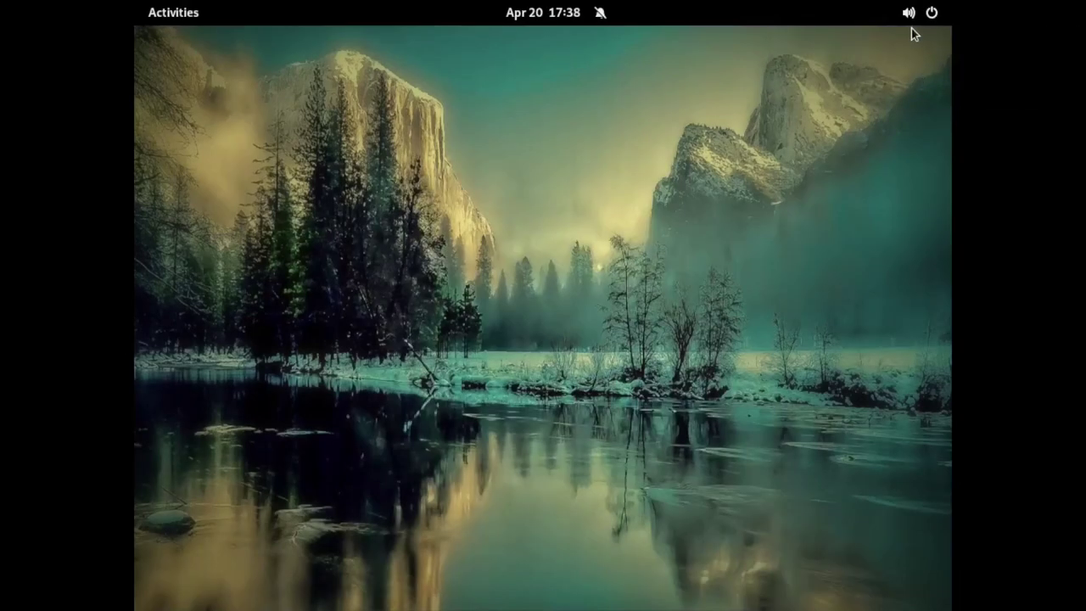
Choose Power Off from the top-right system menu to shut down GhostBSD.
{"action": "left_click", "coordinate": [915, 20]}
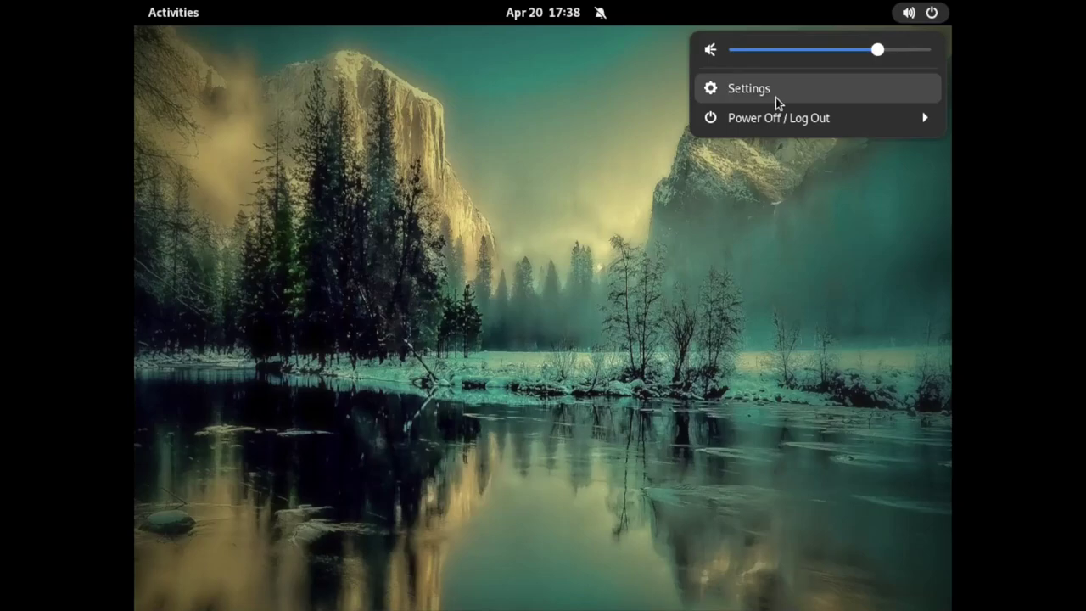
{"action": "left_click", "coordinate": [785, 119]}
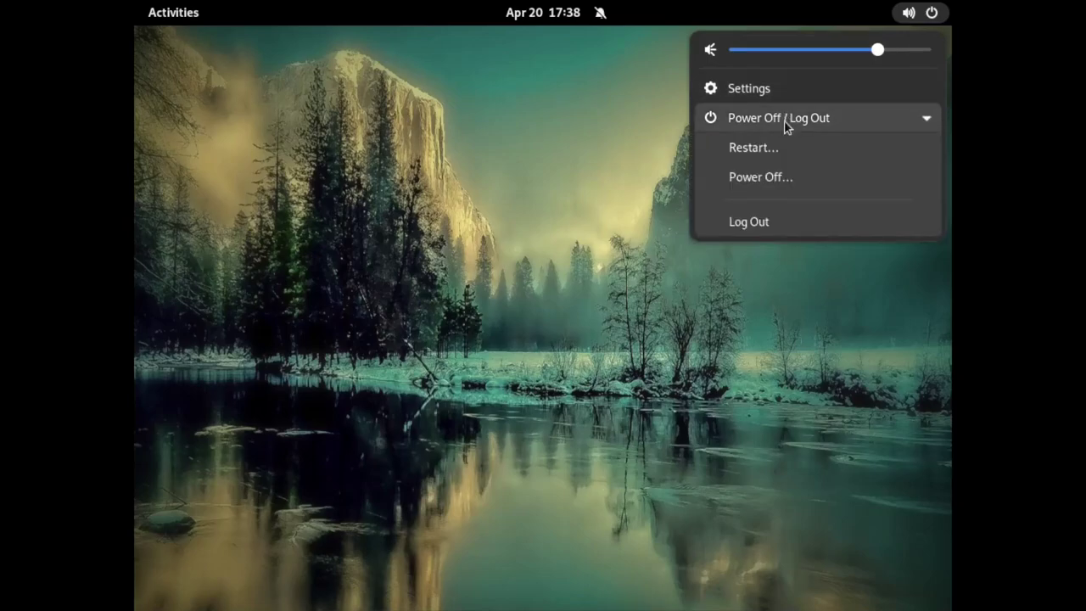
{"action": "left_click", "coordinate": [779, 185]}
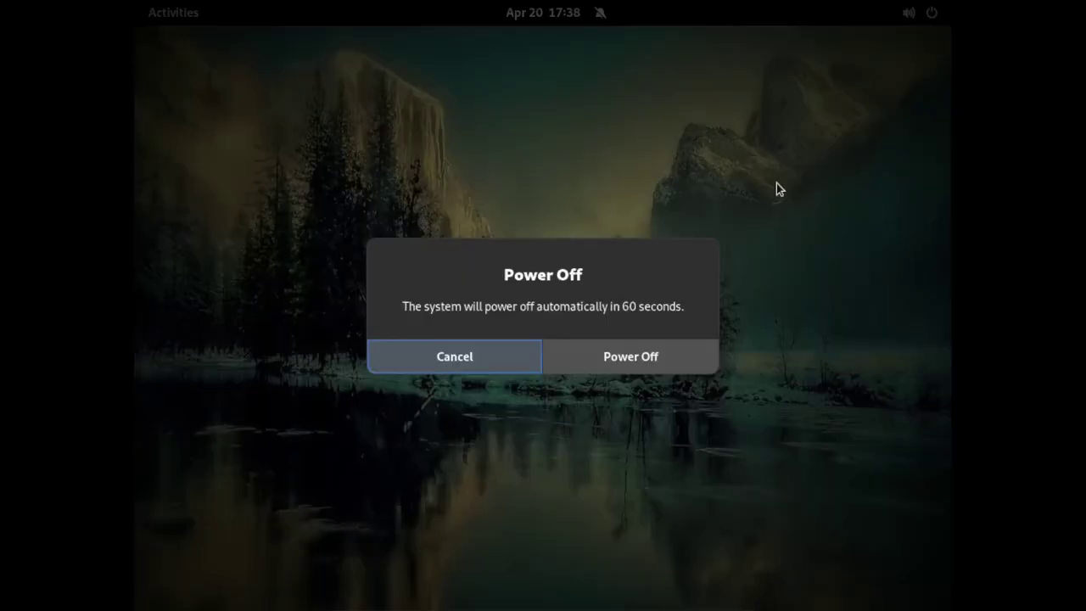